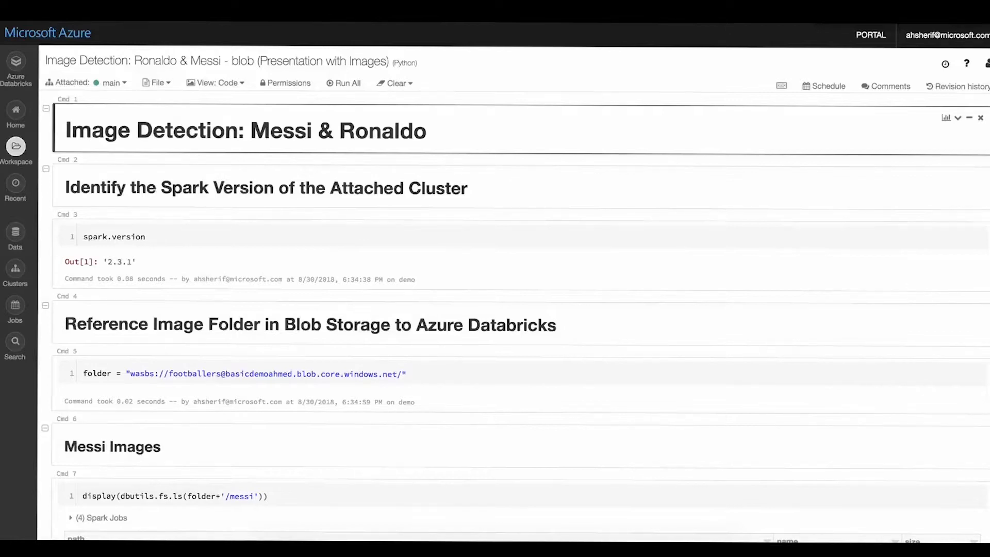
- Clear the state and results of the Messi and Ronaldo image detection notebook
left_click(395, 83)
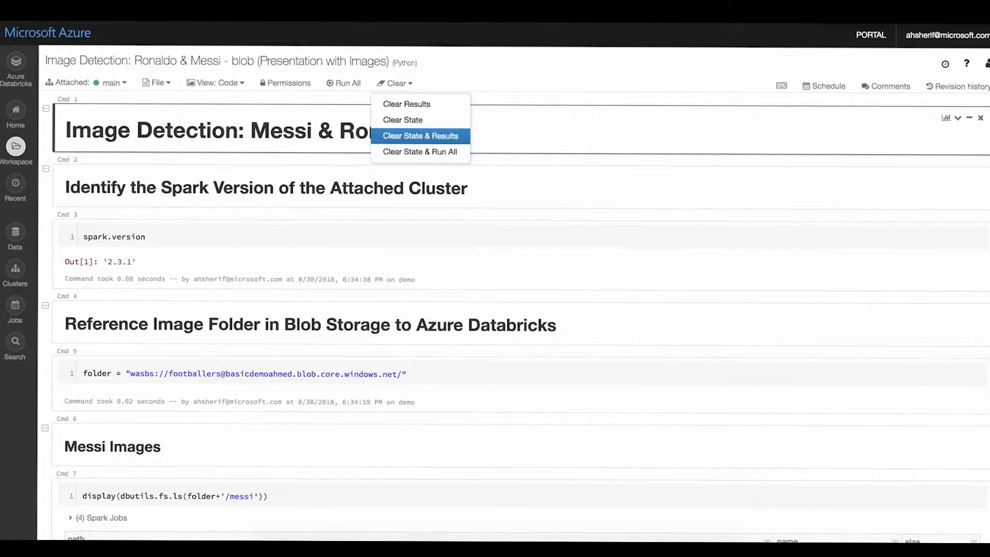
left_click(421, 136)
double_click(600, 174)
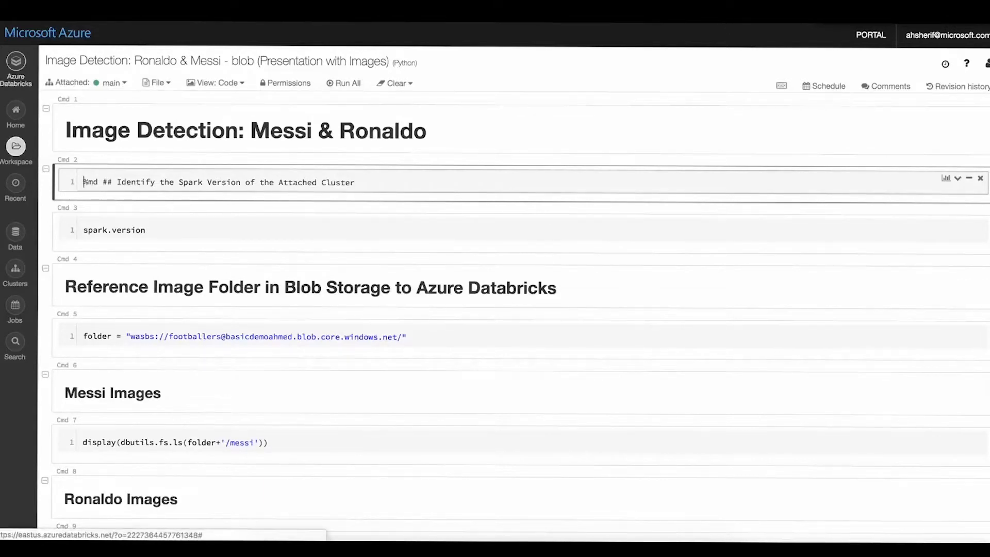
- View the list of clusters in the Databricks workspace
left_click(16, 61)
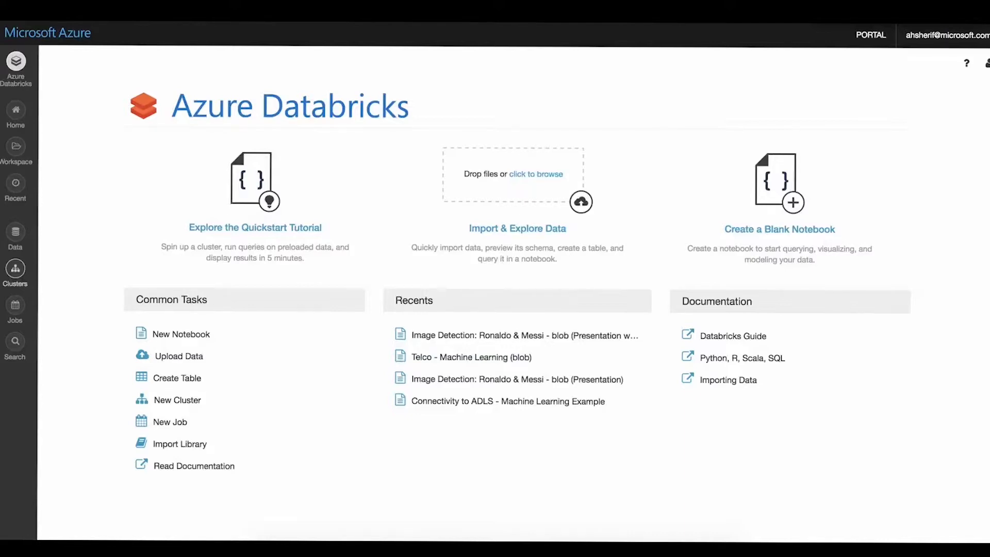
left_click(15, 269)
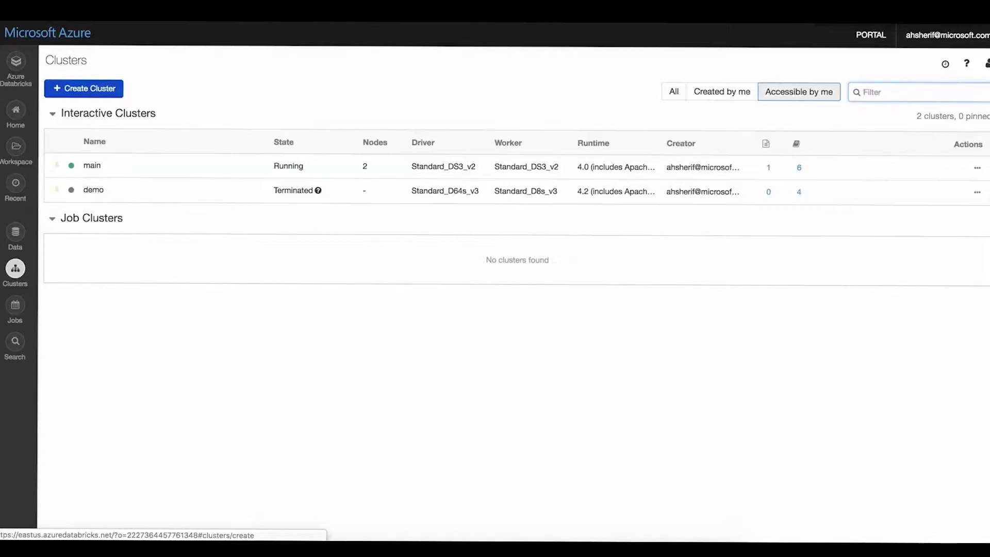
- Reopen the Ronaldo & Messi presentation notebook with images from the Image Detection folder and view its attached-cluster options
left_click(15, 149)
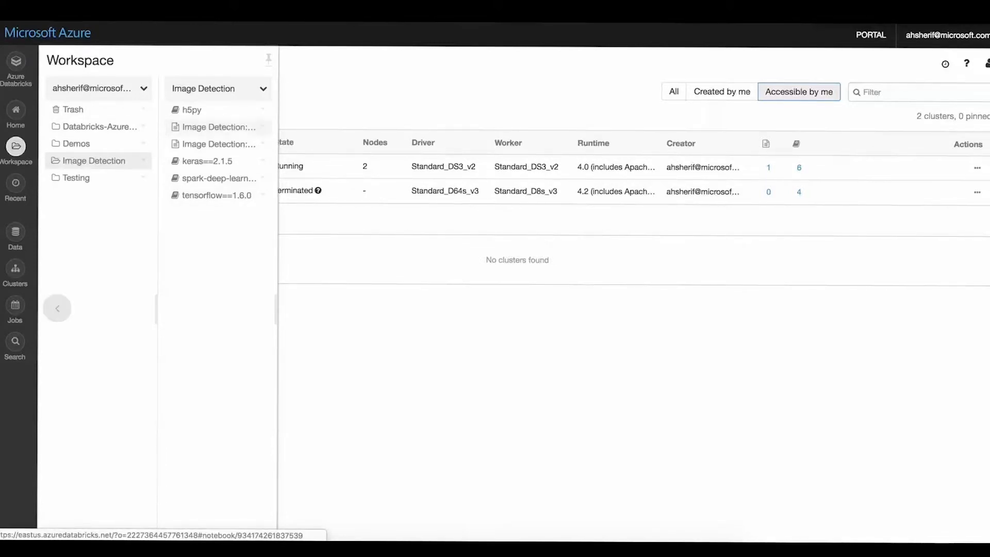
left_click(214, 127)
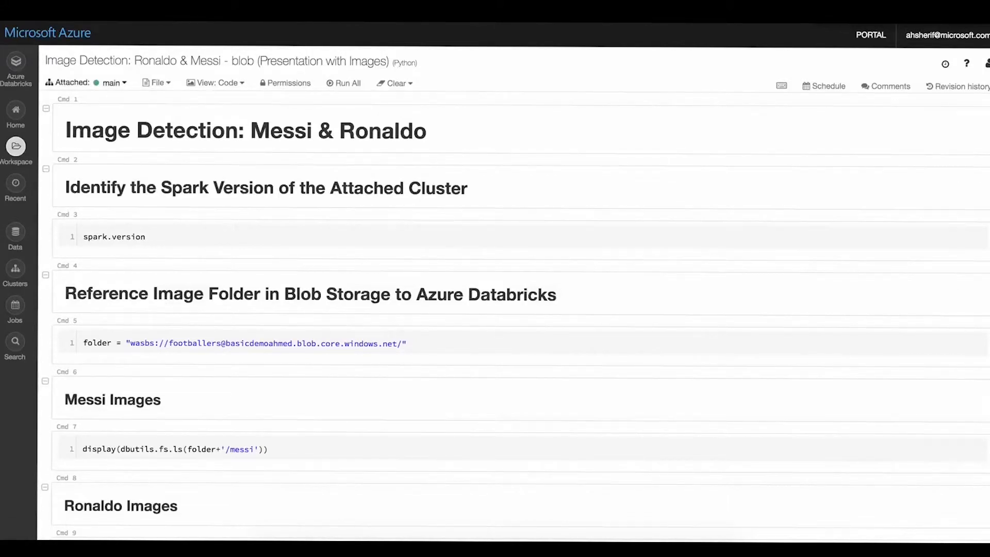
left_click(111, 83)
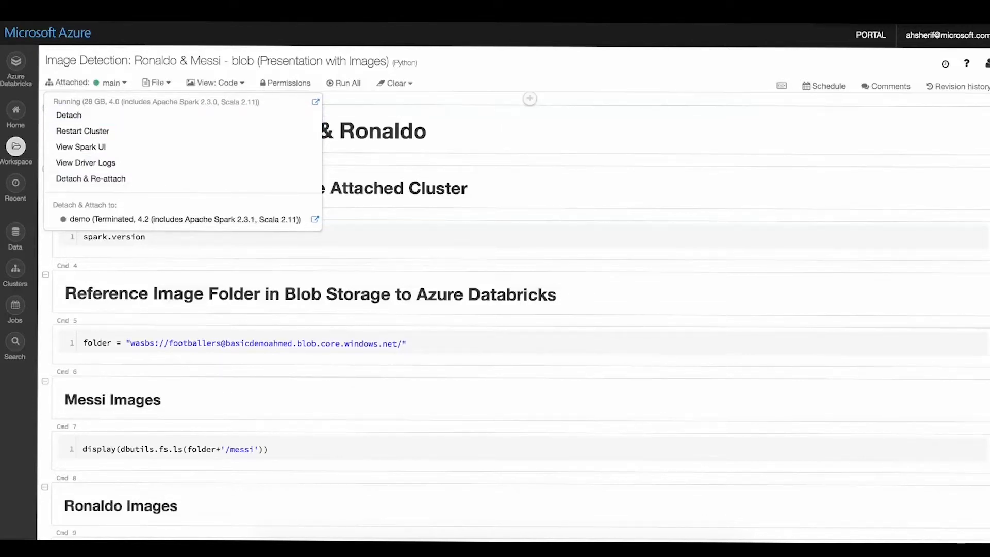
left_click(459, 81)
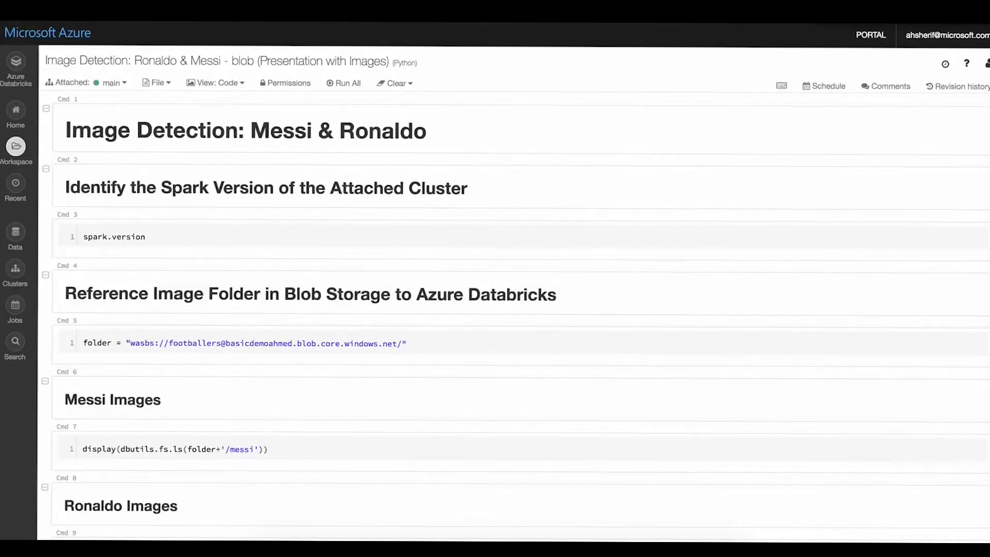
- Run the notebook from the title cell through the spark.version cell to identify the attached cluster's Spark version
left_click(495, 130)
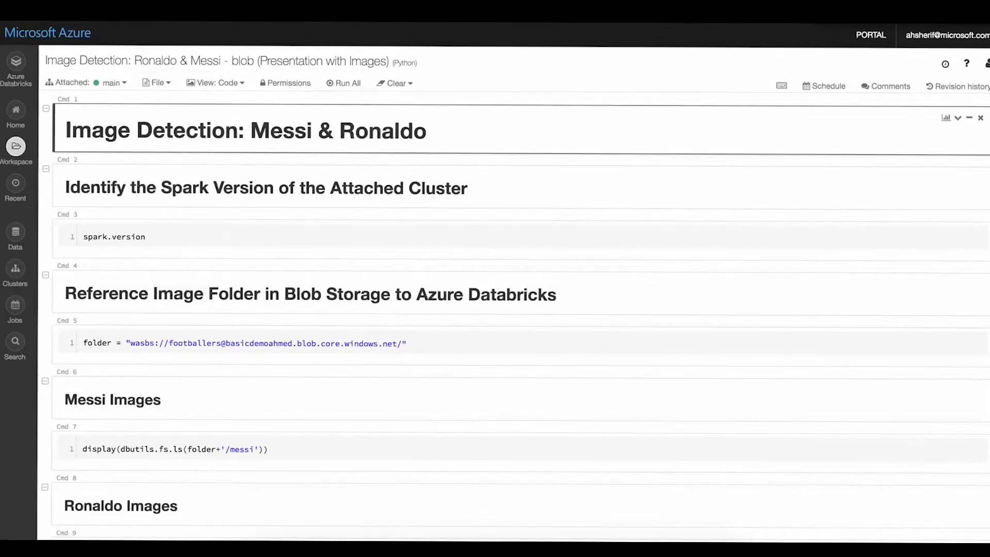
key("shift+Return")
key("shift+Return")
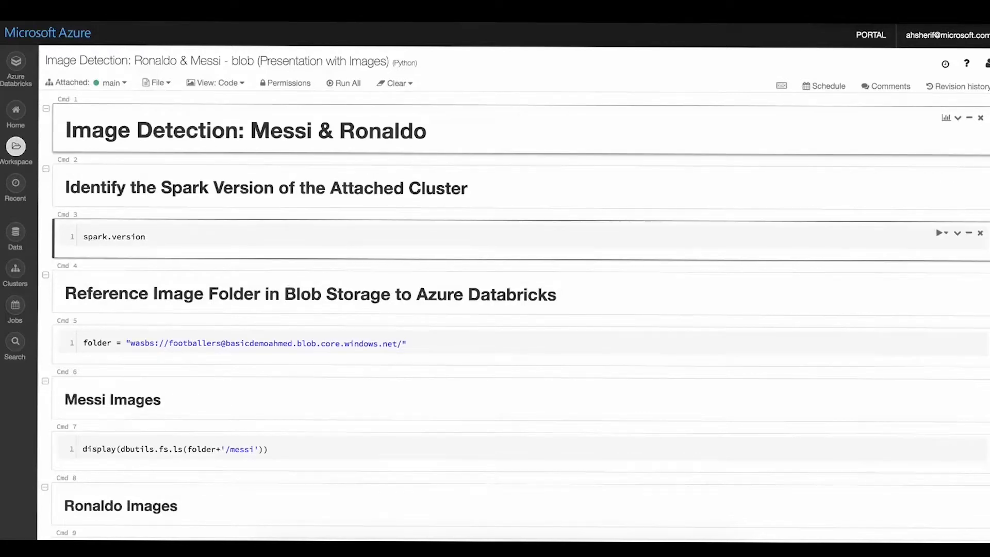
key("shift+Return")
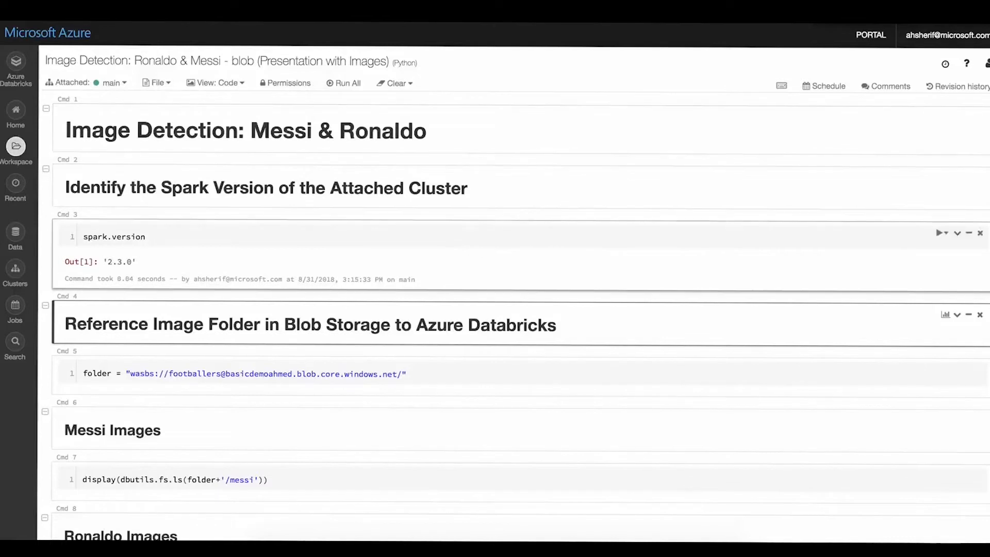
- Run the cell that assigns the footballers blob storage path to the folder variable
scroll(529, 278, "down", 3)
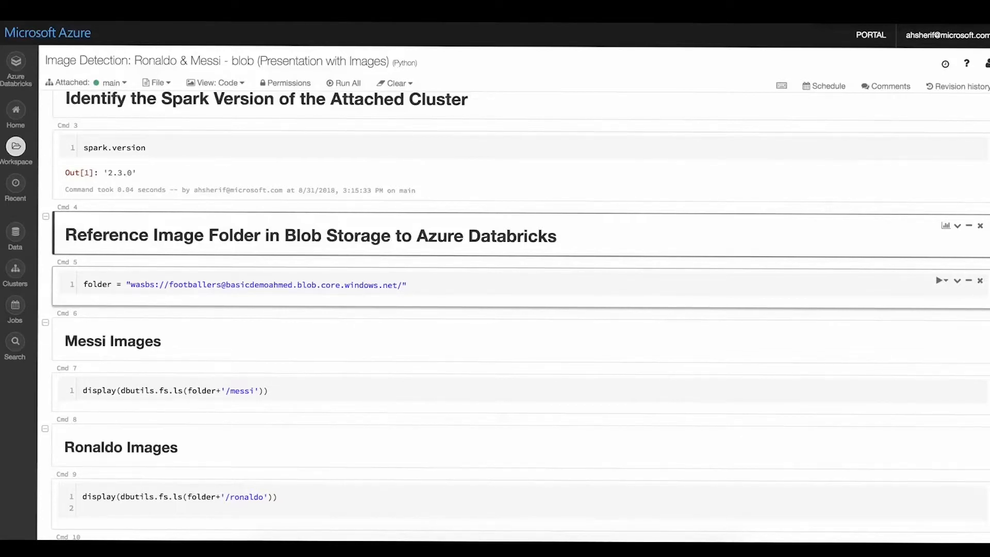
left_click(407, 285)
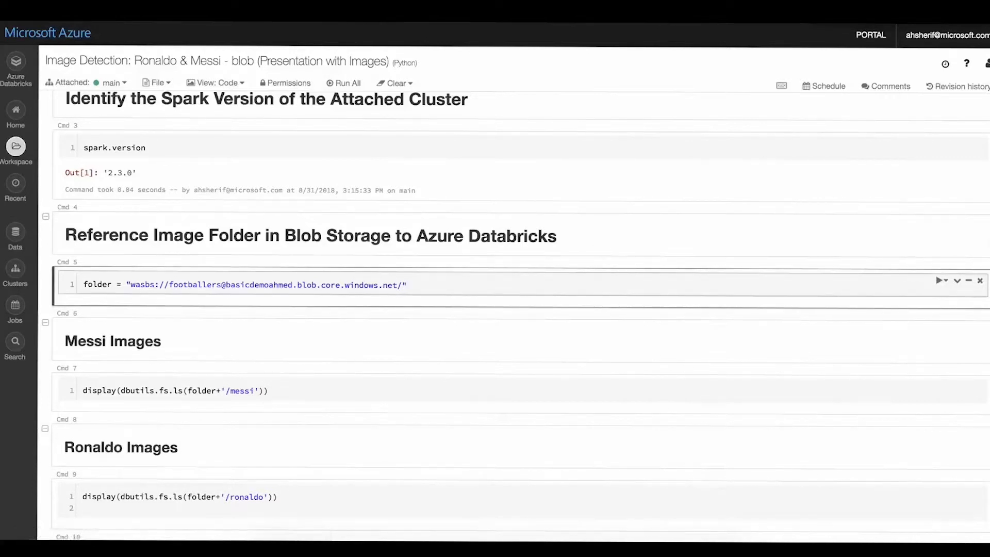
key("shift+Return")
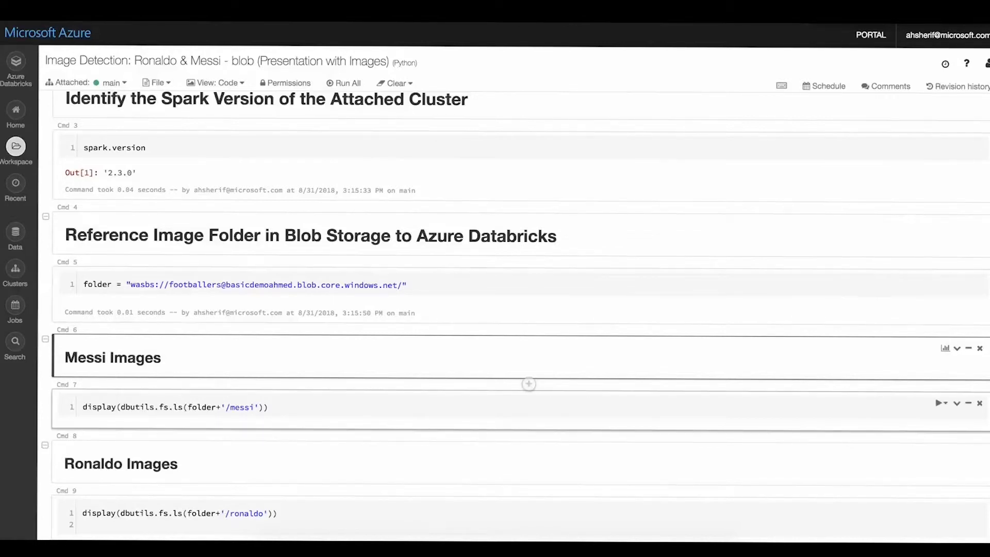
- Run the cell that lists the files in the /messi folder and look through the resulting table
scroll(495, 317, "down", 1)
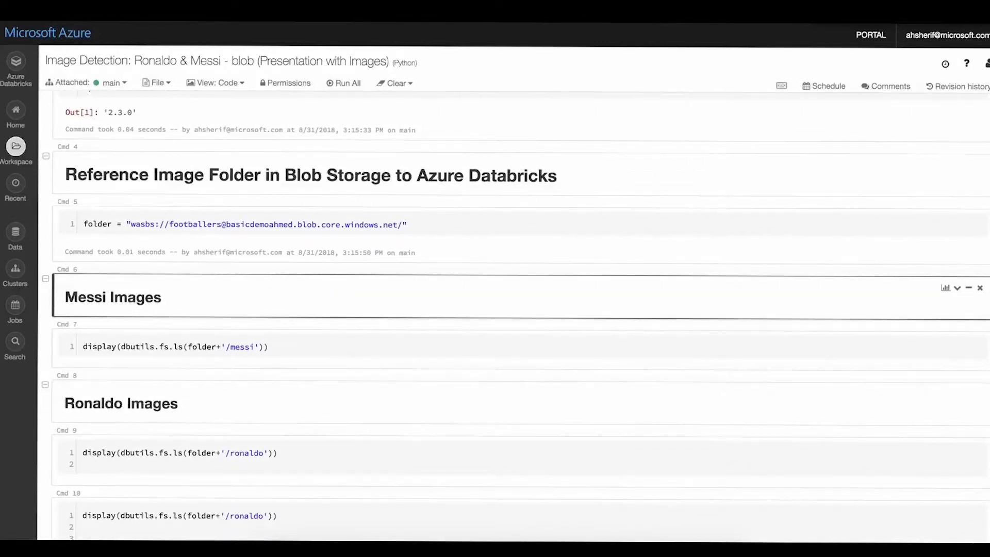
key("shift+Return")
key("shift+Return")
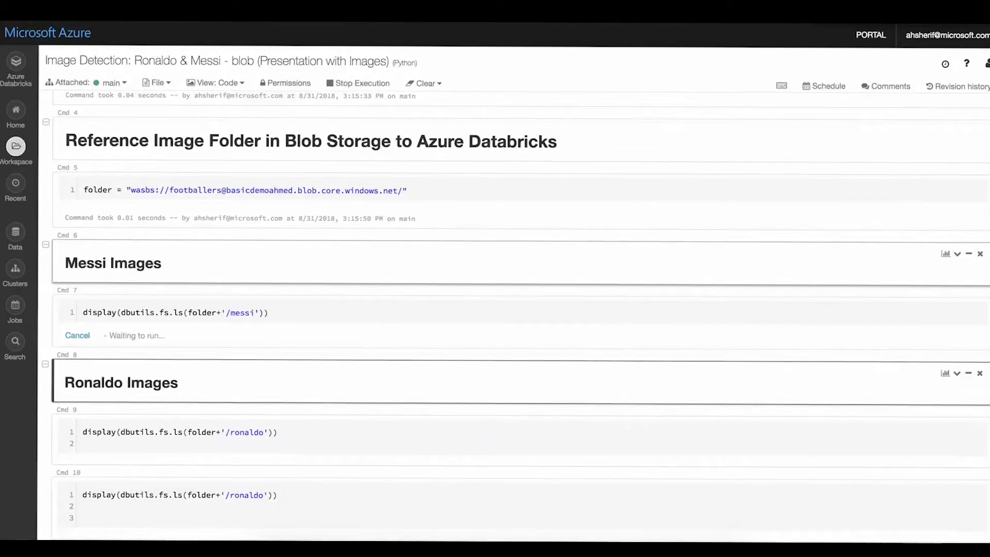
scroll(495, 267, "down", 3)
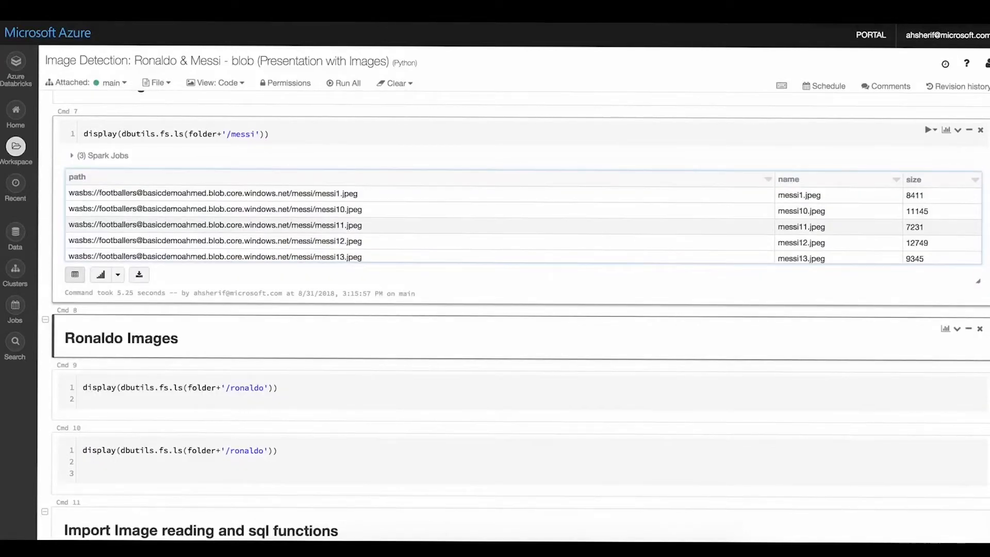
scroll(530, 255, "down", 2)
scroll(529, 255, "up", 1)
scroll(529, 255, "up", 1)
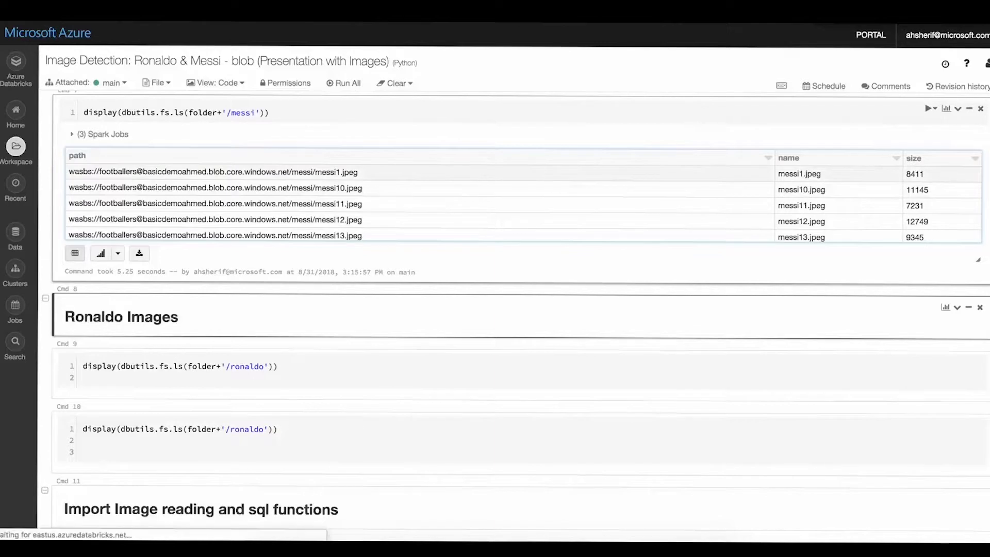
left_click(527, 204)
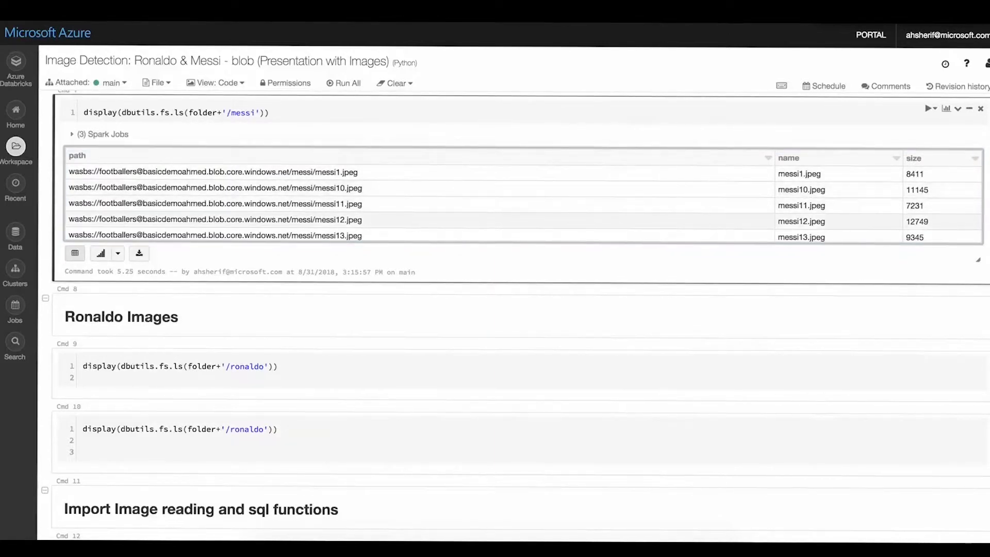
- Run the first cell under Ronaldo Images that displays the contents of the /ronaldo folder
left_click(526, 316)
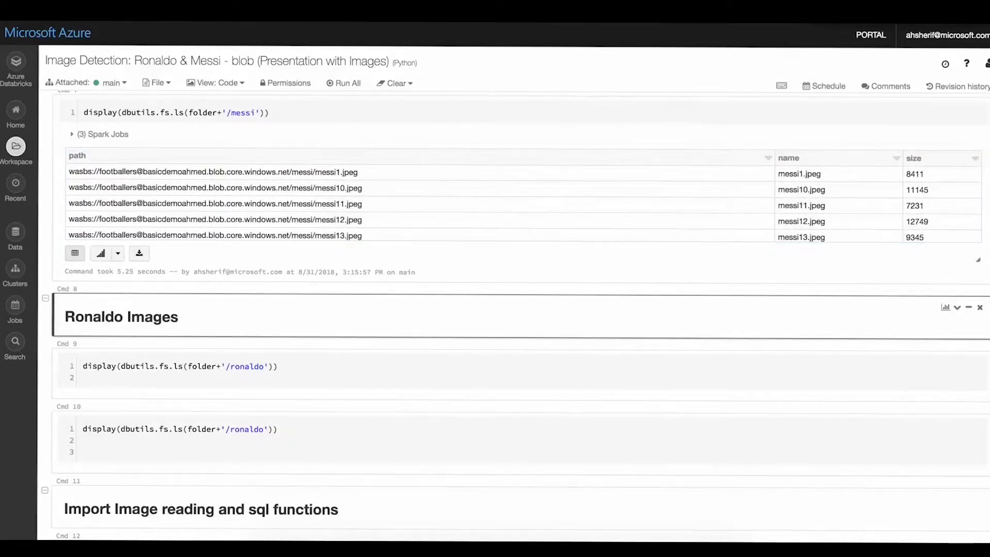
key("shift+Return")
key("shift+Return")
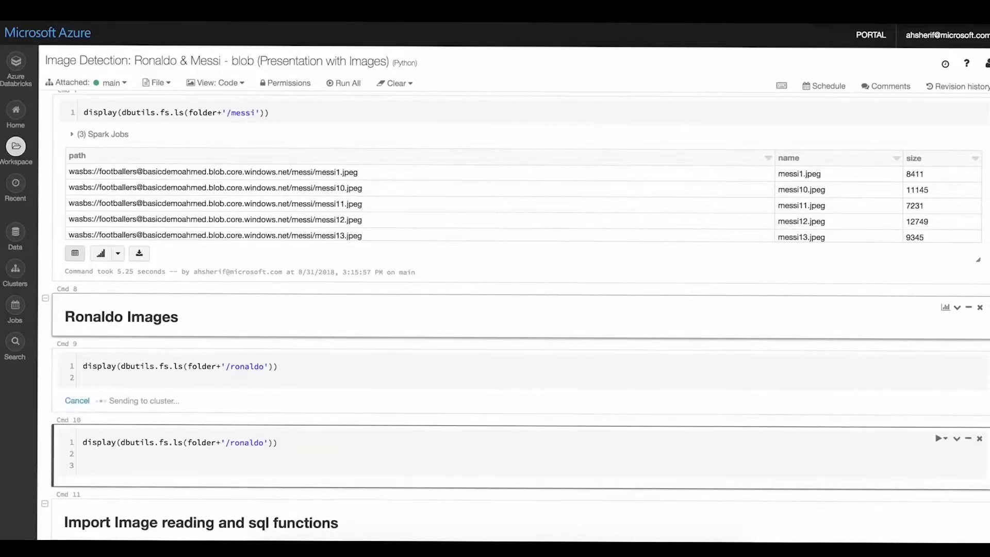
scroll(531, 360, "down", 2)
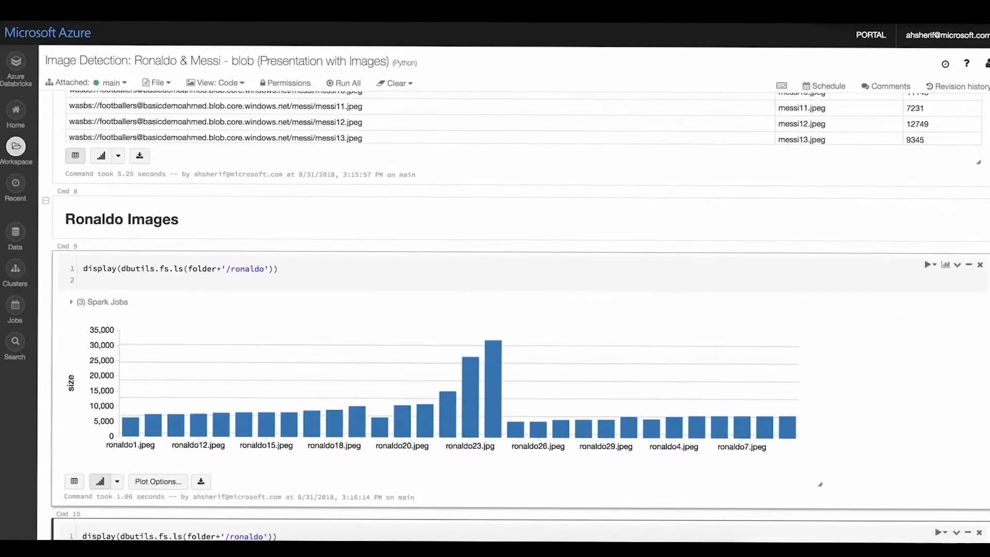
- Show the first /ronaldo output as a table, switch it back to a bar chart and widen the chart
left_click(74, 478)
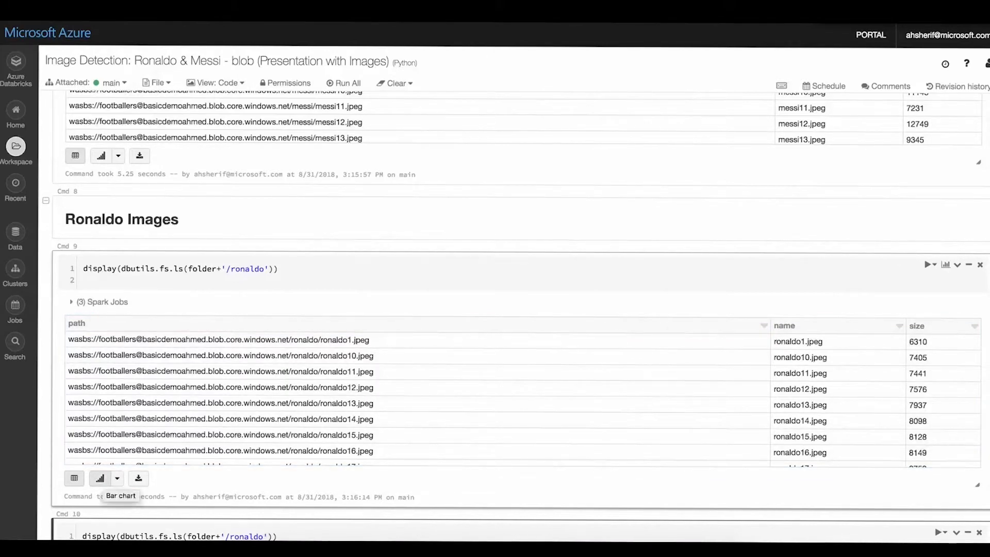
left_click(100, 478)
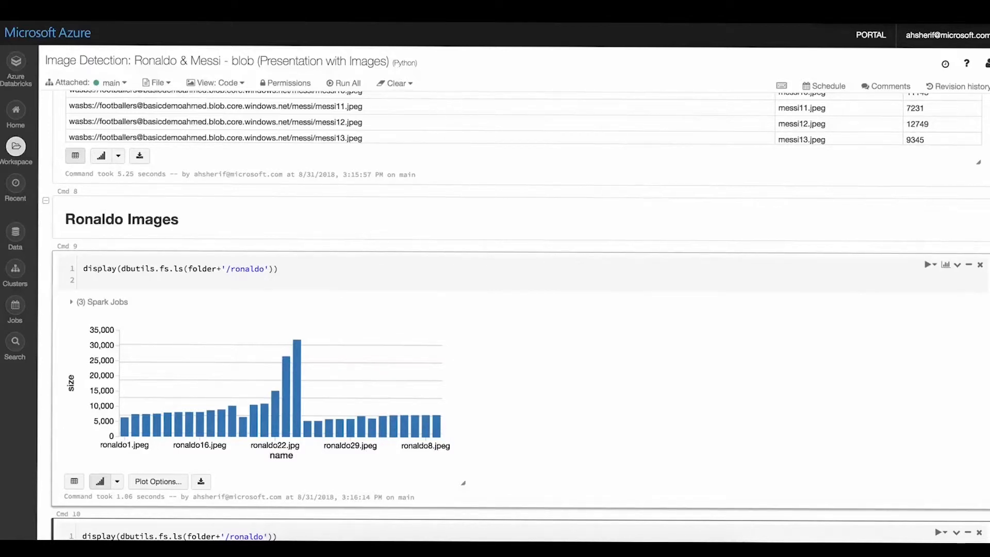
left_click_drag(463, 483, 882, 477)
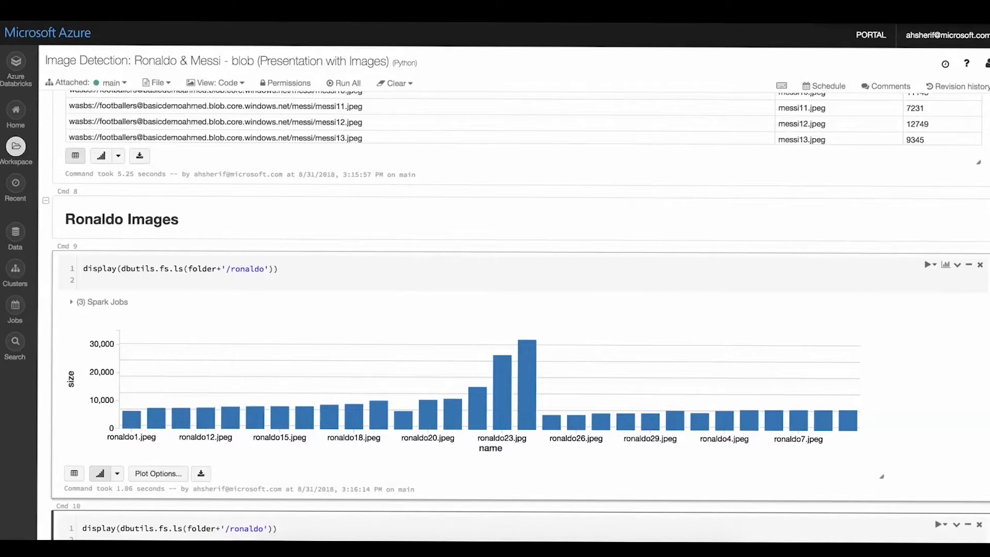
- Review the bar chart's plot options and close them without applying changes
left_click(158, 474)
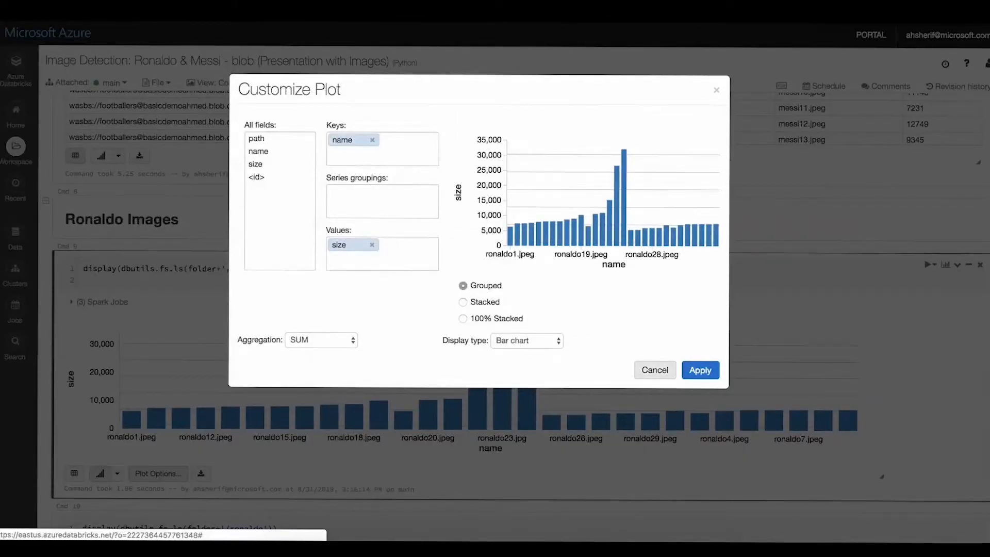
left_click(655, 370)
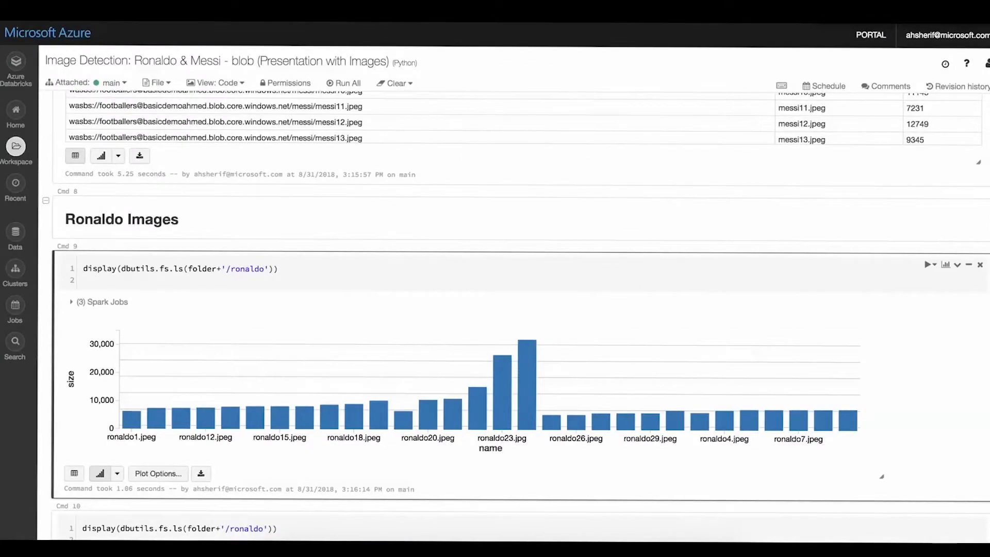
- Run the second cell that displays the /ronaldo folder and inspect its donut chart of file sizes
scroll(515, 315, "down", 2)
scroll(516, 316, "down", 2)
left_click(84, 399)
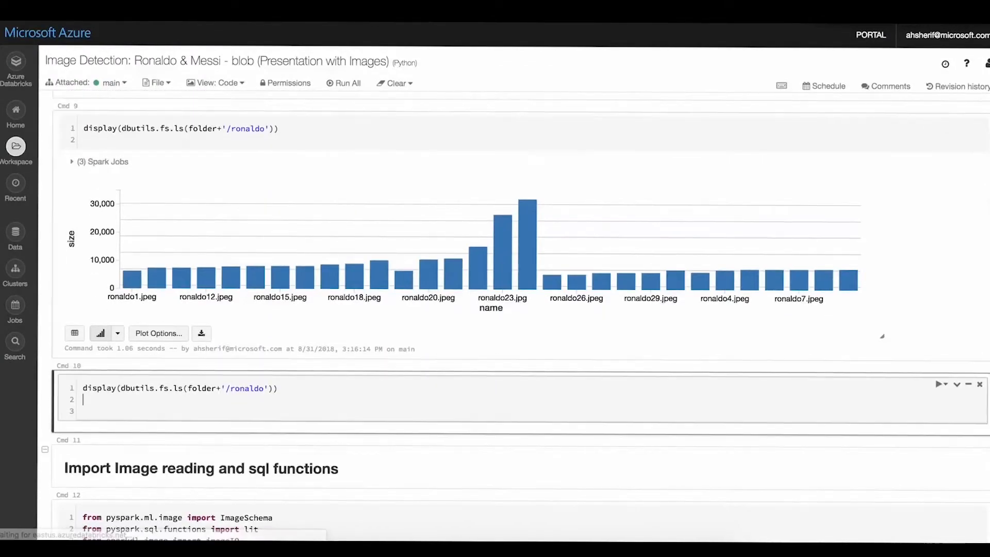
key("shift+Return")
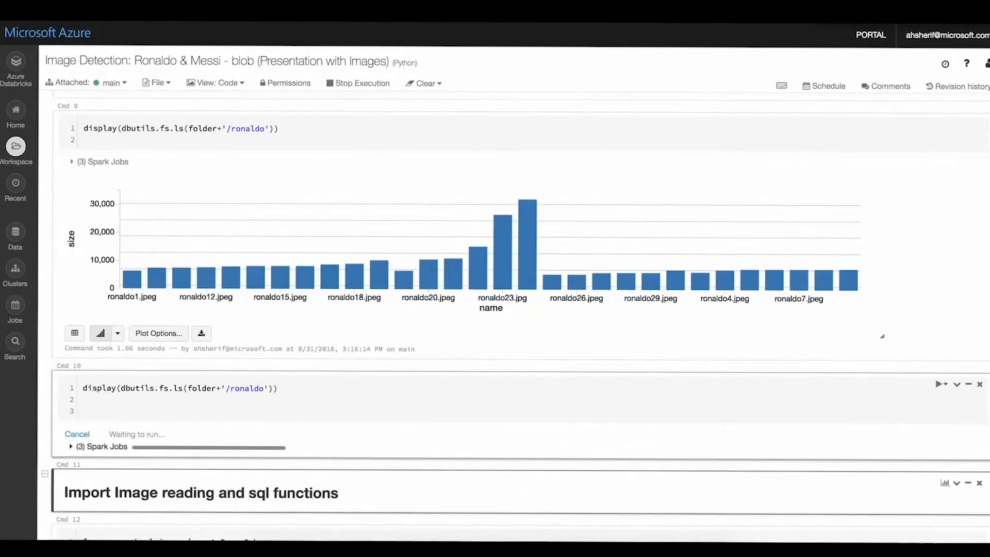
scroll(516, 315, "down", 2)
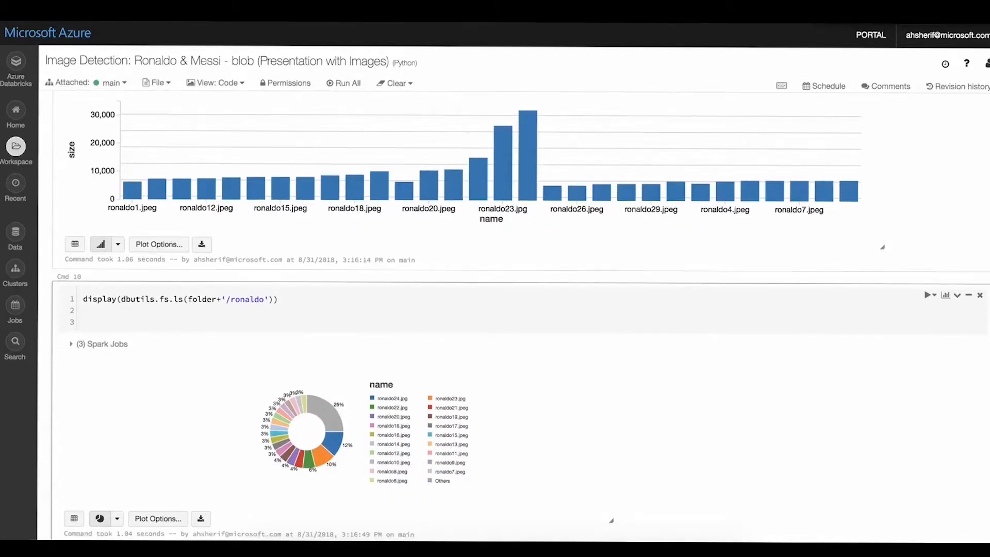
mouse_move(331, 444)
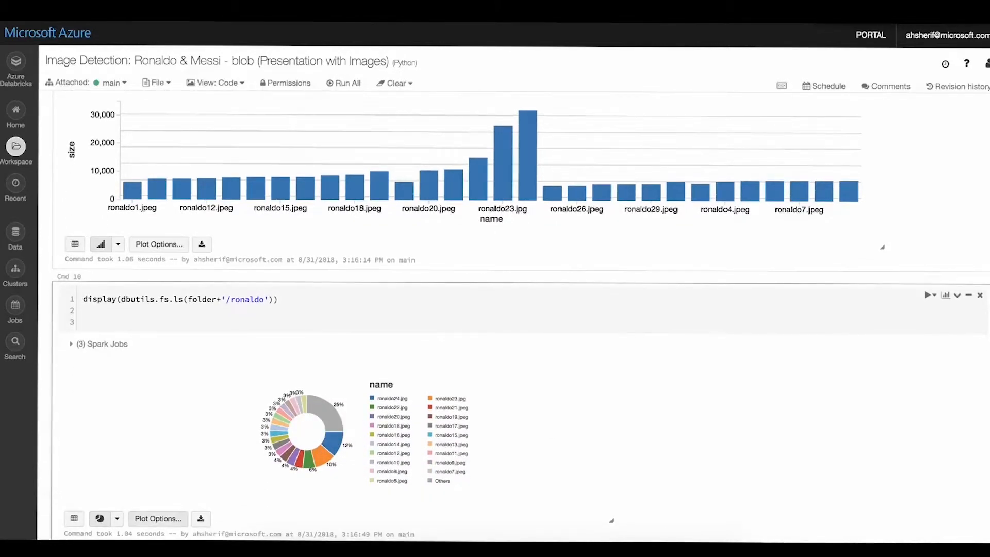
- Set the donut chart's aggregation to AVG and apply the plot customization
left_click(158, 519)
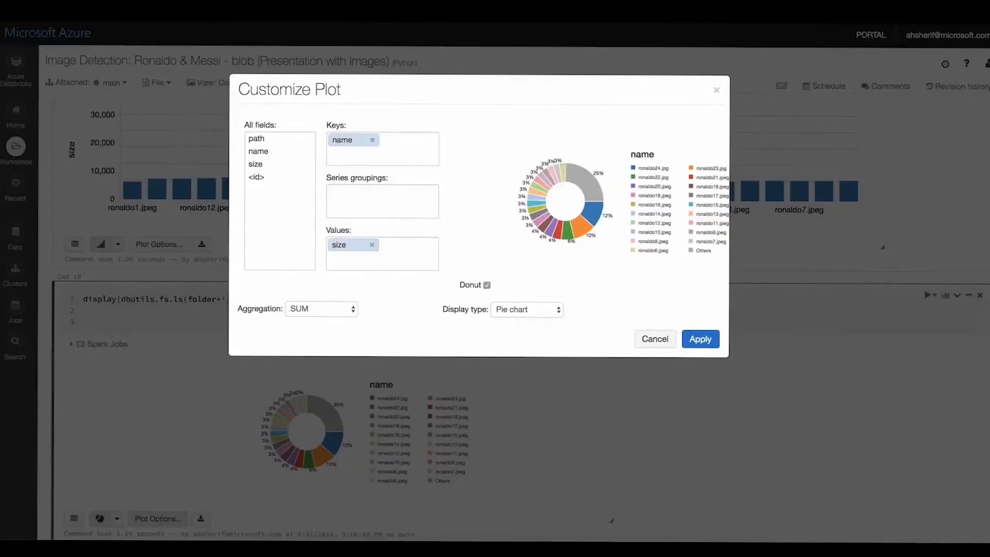
left_click(321, 309)
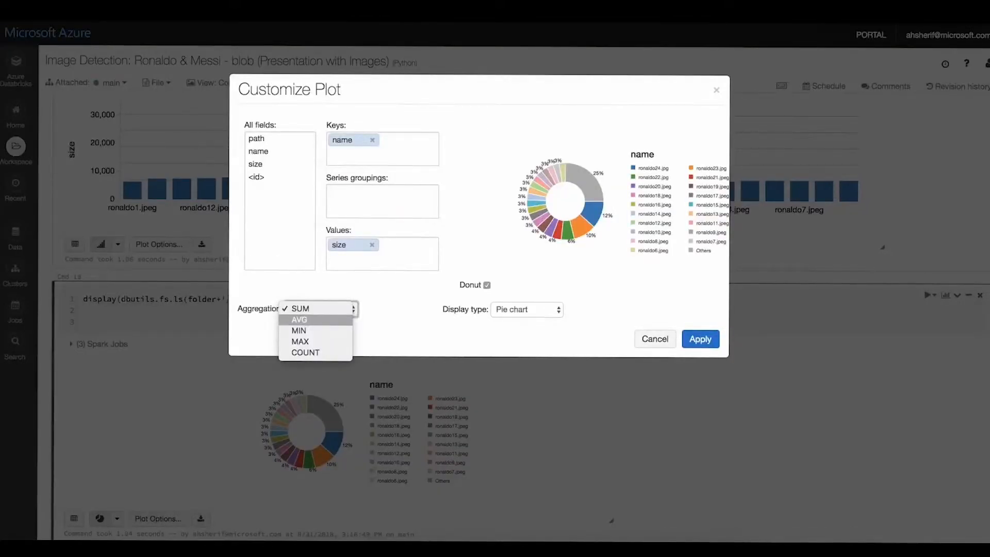
left_click(300, 319)
left_click(700, 338)
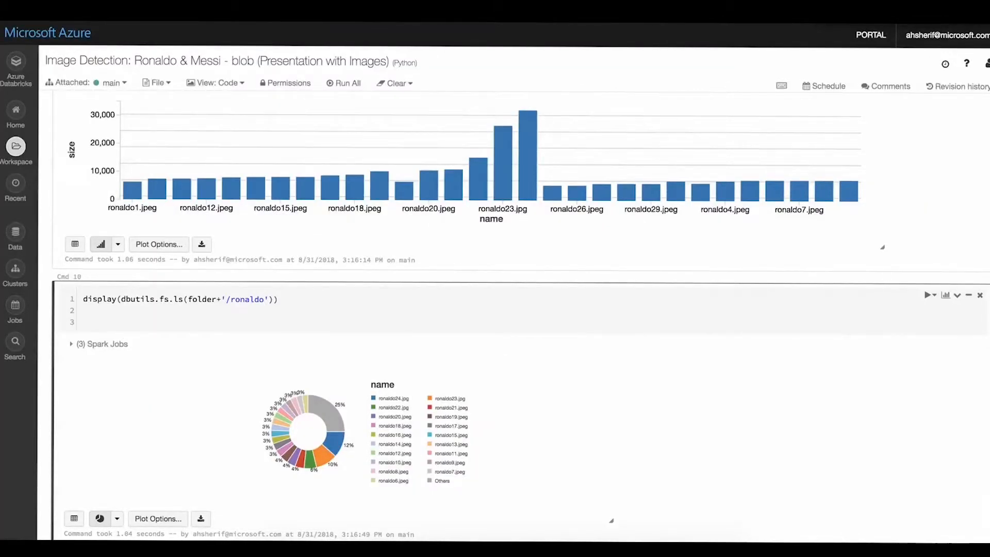
scroll(528, 384, "up", 3)
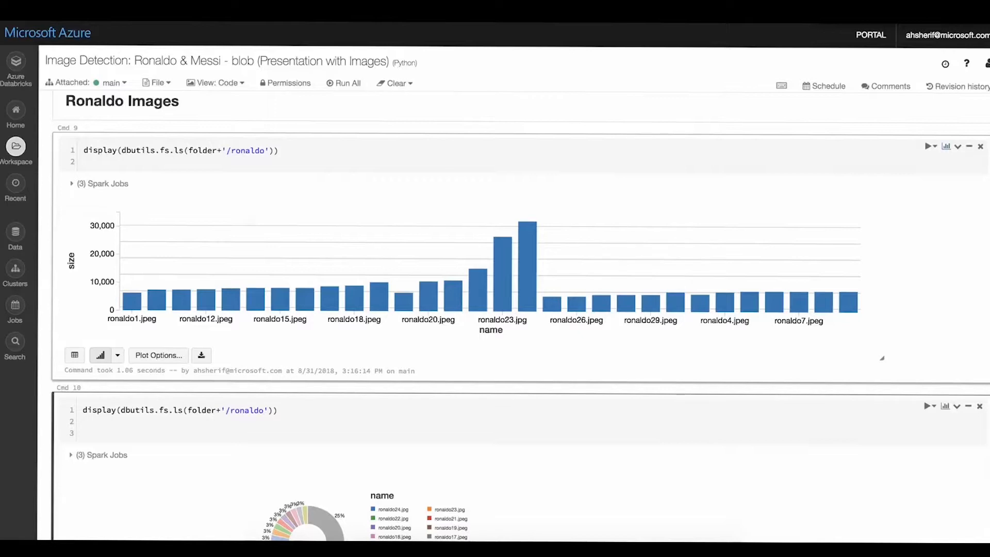
- Add the first /ronaldo bar chart to a new dashboard and title it "cool dashboards"
left_click(946, 146)
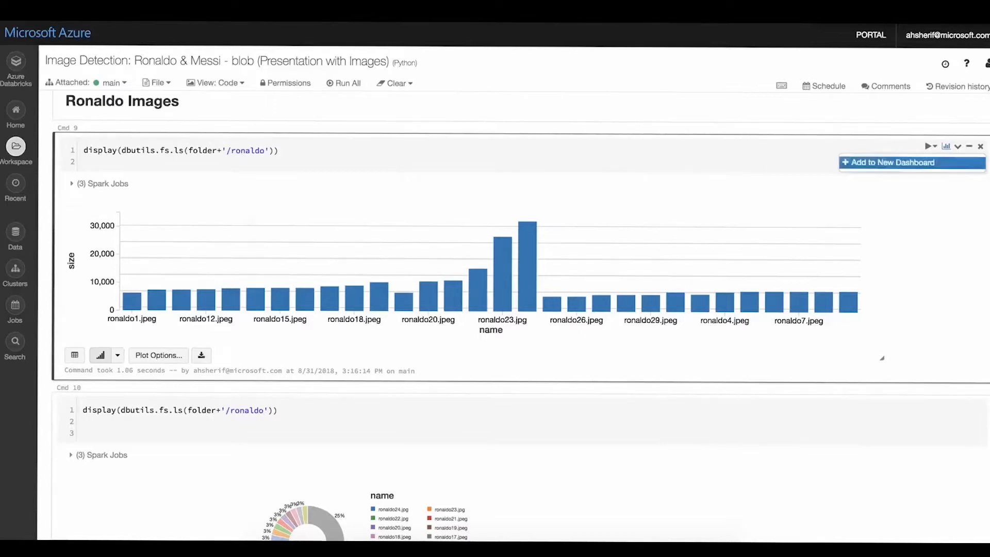
left_click(892, 163)
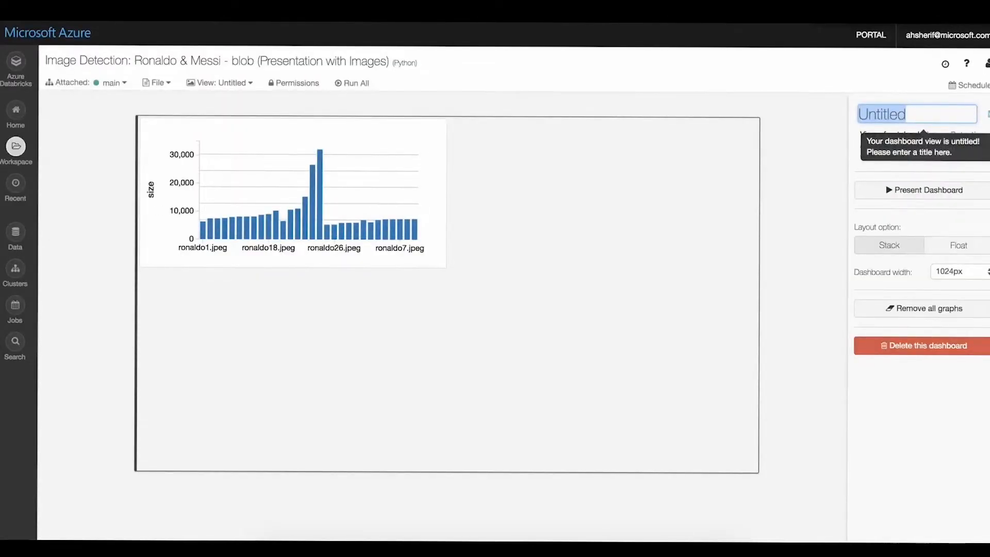
left_click(918, 114)
key("ctrl+a")
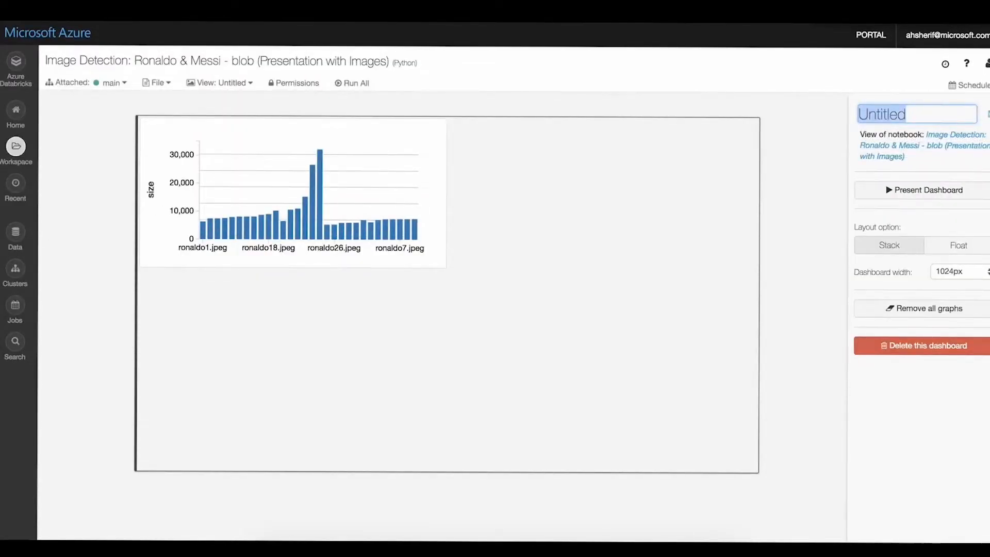
type("COol dashboards")
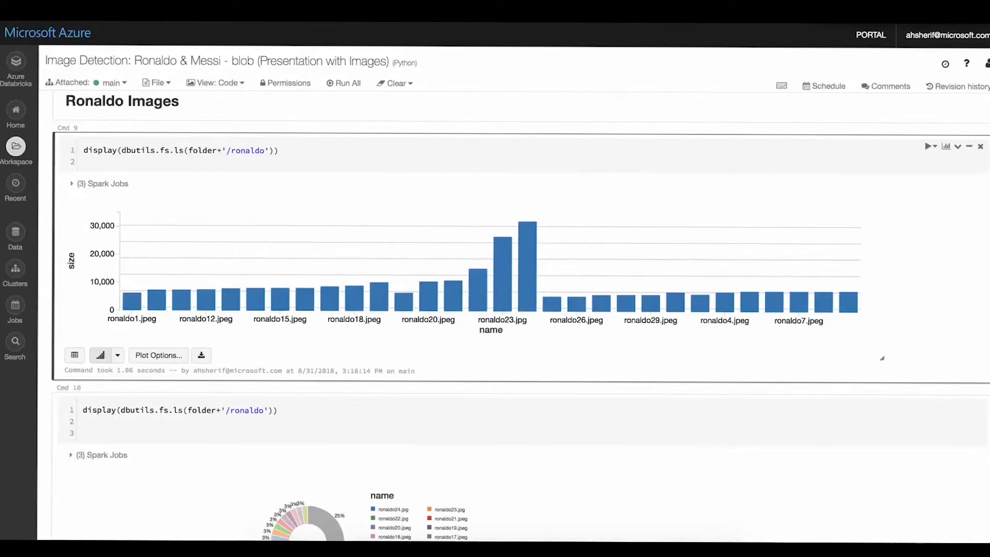
- Add the /ronaldo donut chart to the existing "cool dashboards" view and open that dashboard
scroll(480, 283, "down", 3)
left_click(356, 372)
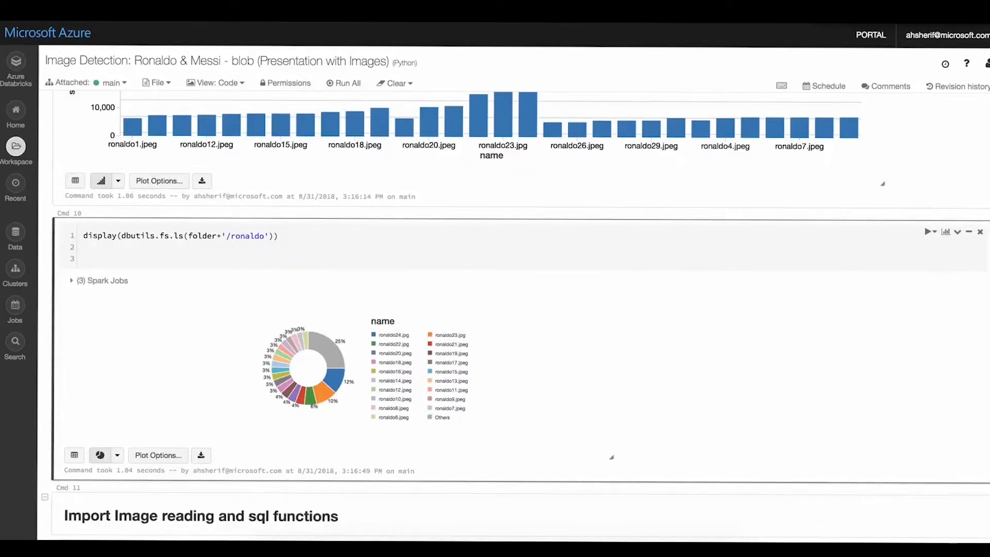
left_click(946, 232)
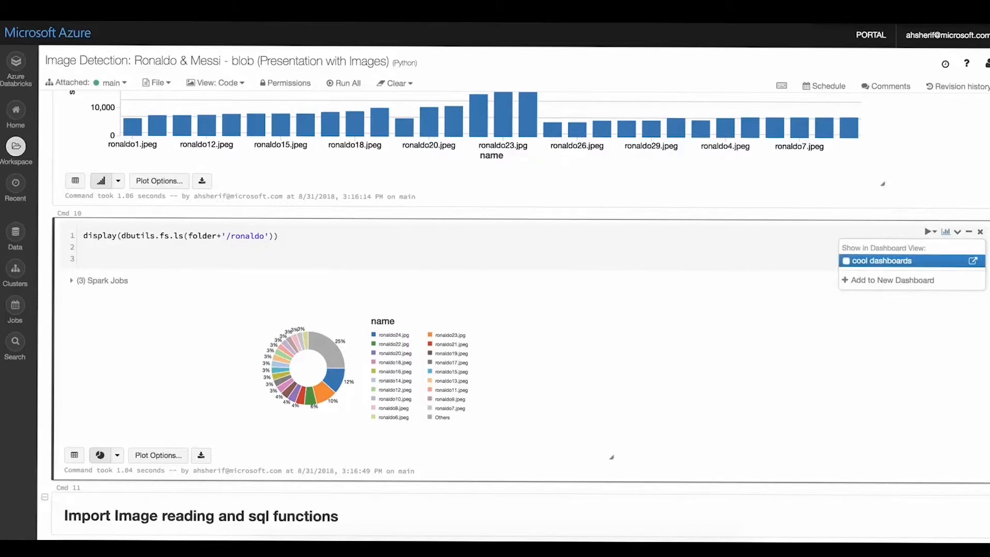
left_click(846, 261)
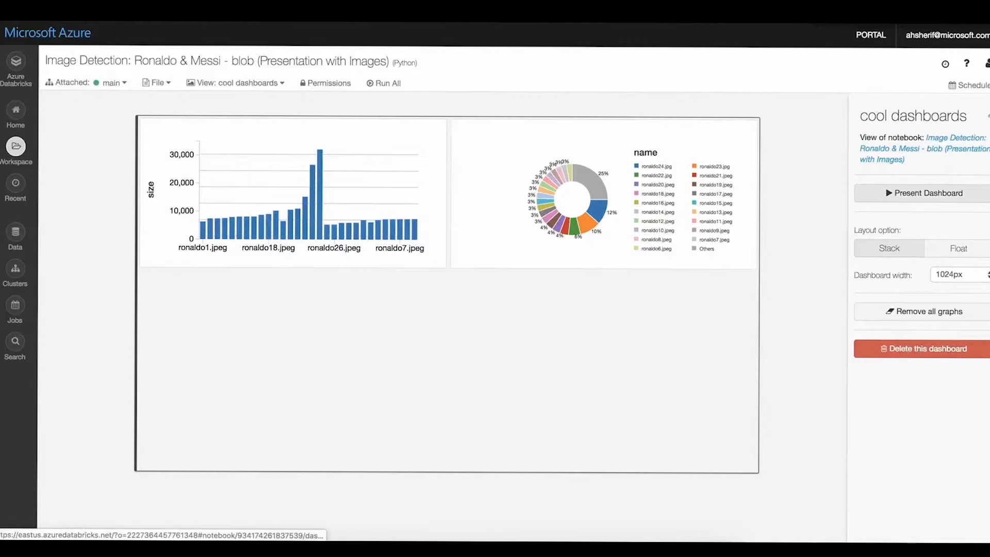
- Preview the dashboard in presentation mode and exit it, and request the dashboard's deletion but cancel the request
left_click(923, 193)
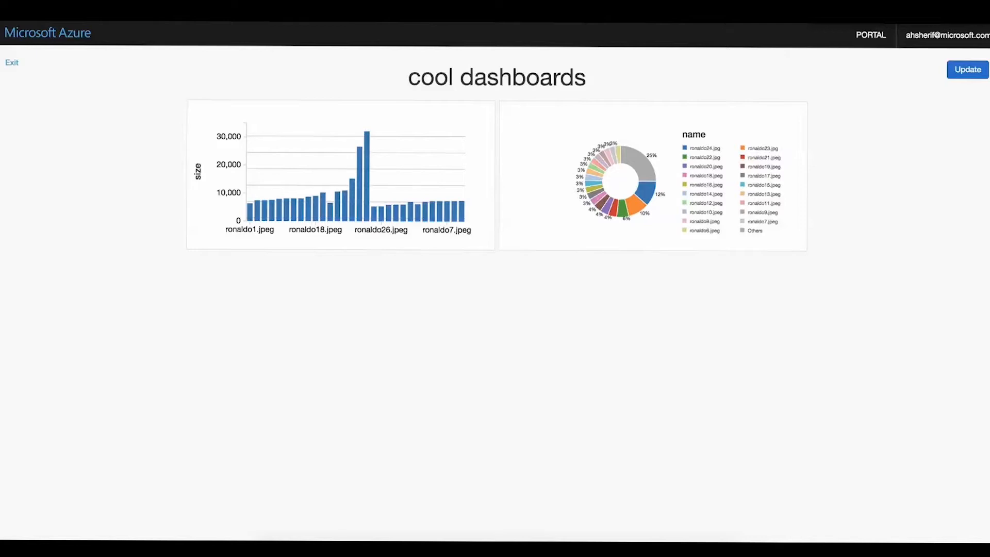
left_click(12, 62)
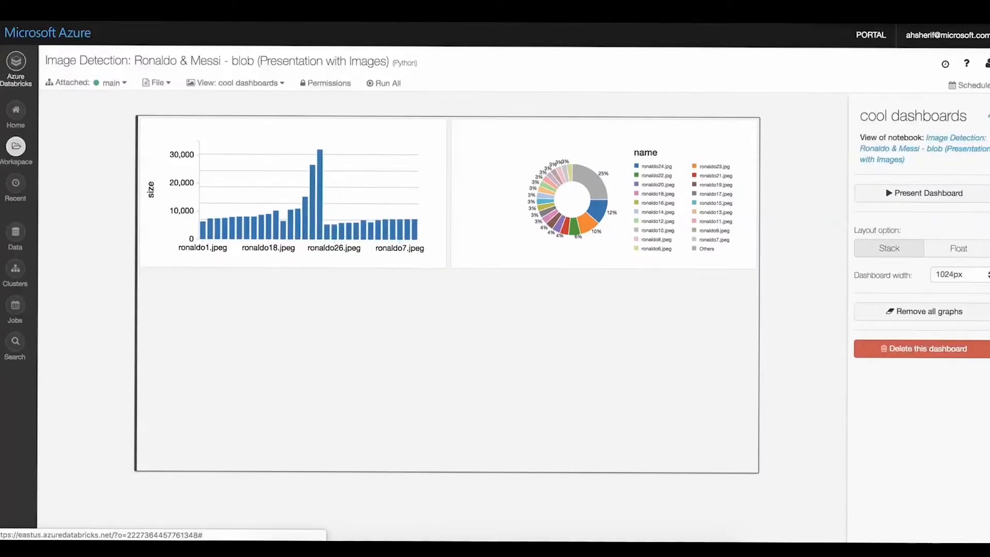
left_click(928, 348)
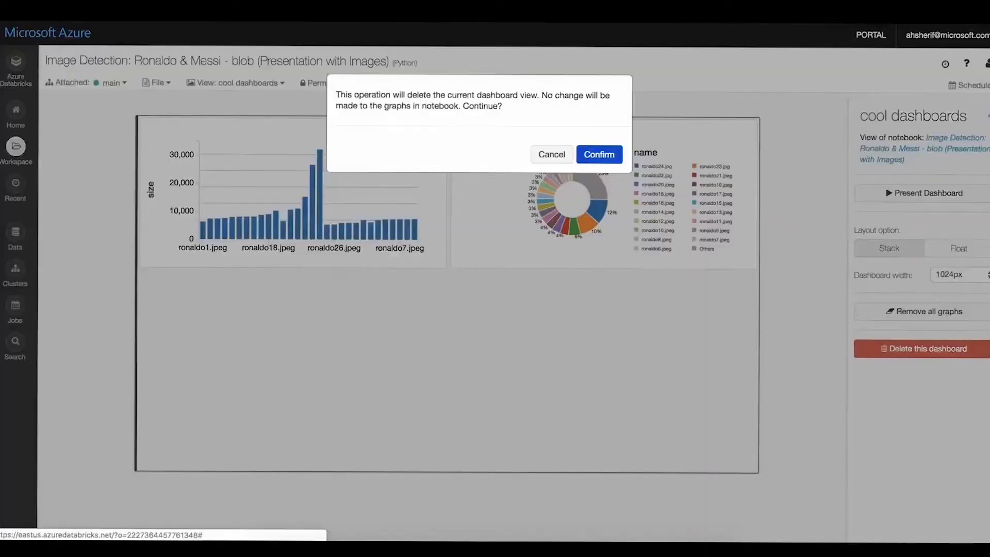
left_click(549, 153)
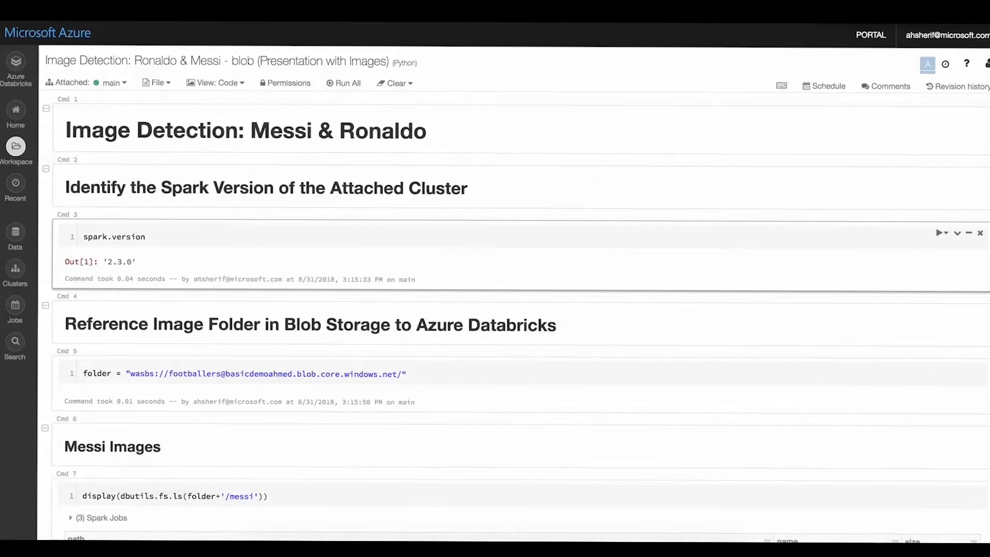
- Run the cell that imports ImageSchema, lit and imageIO under the "Import Image reading and sql functions" heading
scroll(515, 317, "down", 8)
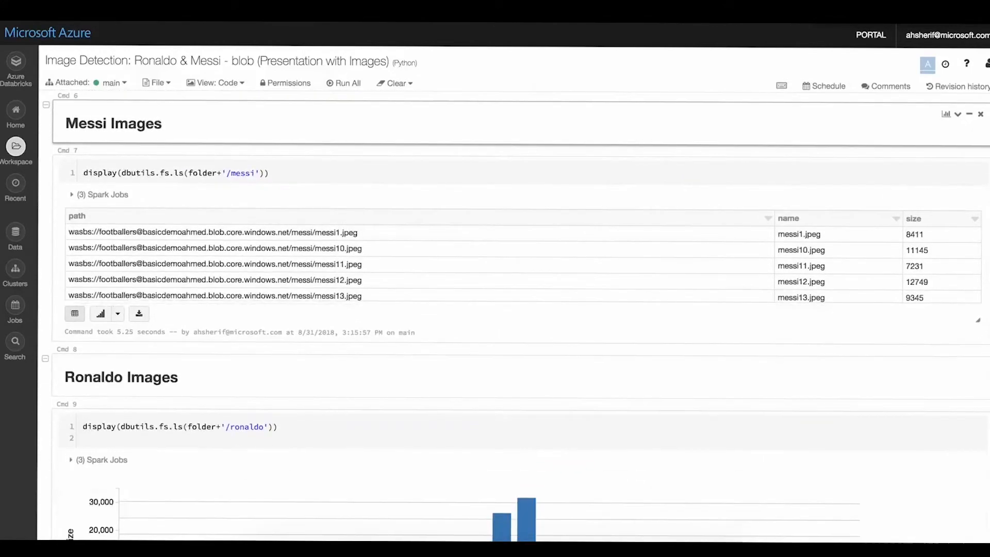
scroll(516, 317, "down", 10)
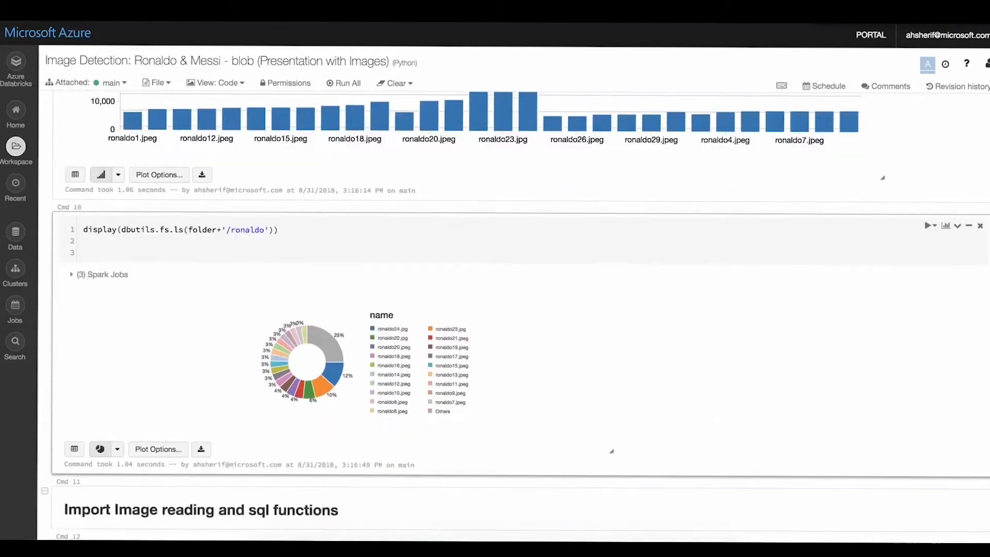
scroll(529, 293, "down", 3)
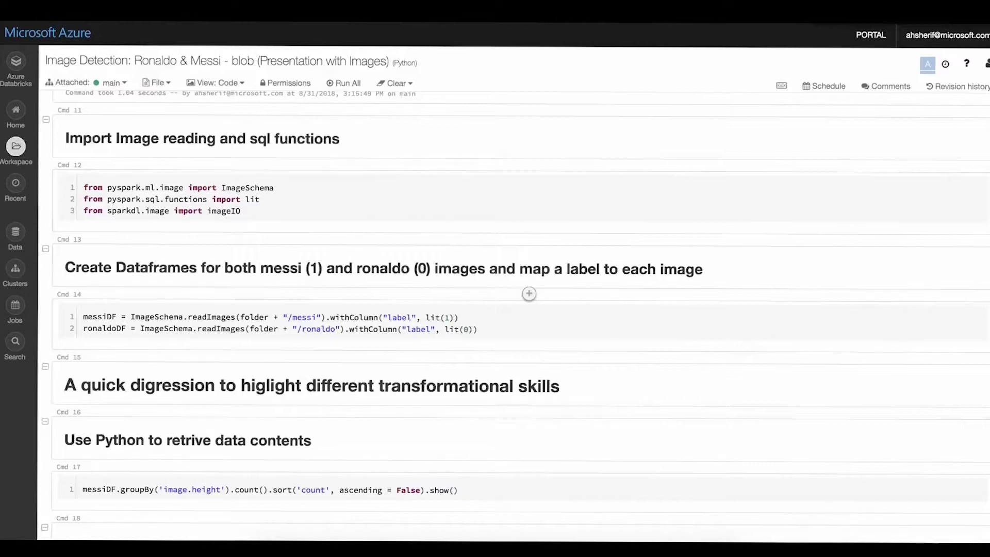
key("shift+Return")
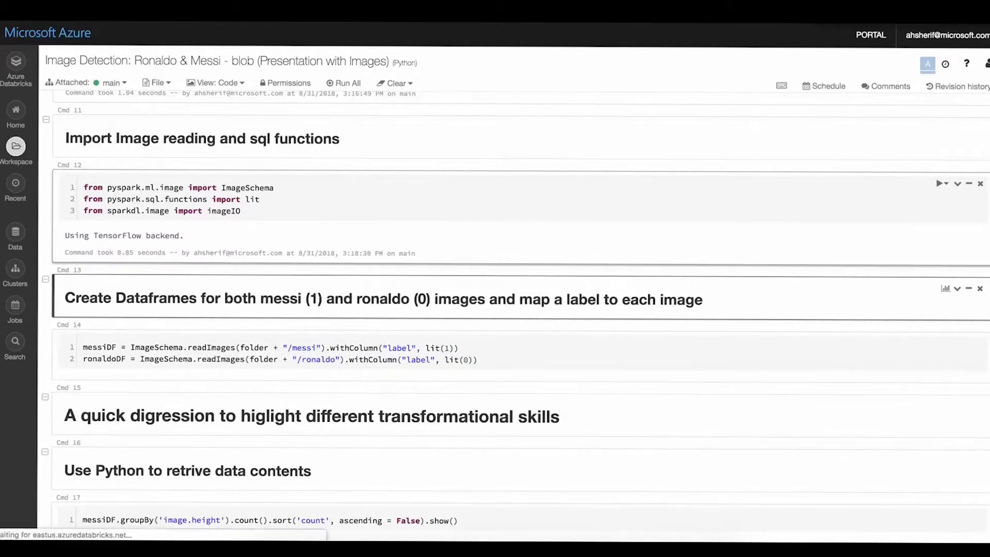
- Examine the import cell's output line by highlighting the words "TensorFlow" and "backend"
double_click(117, 236)
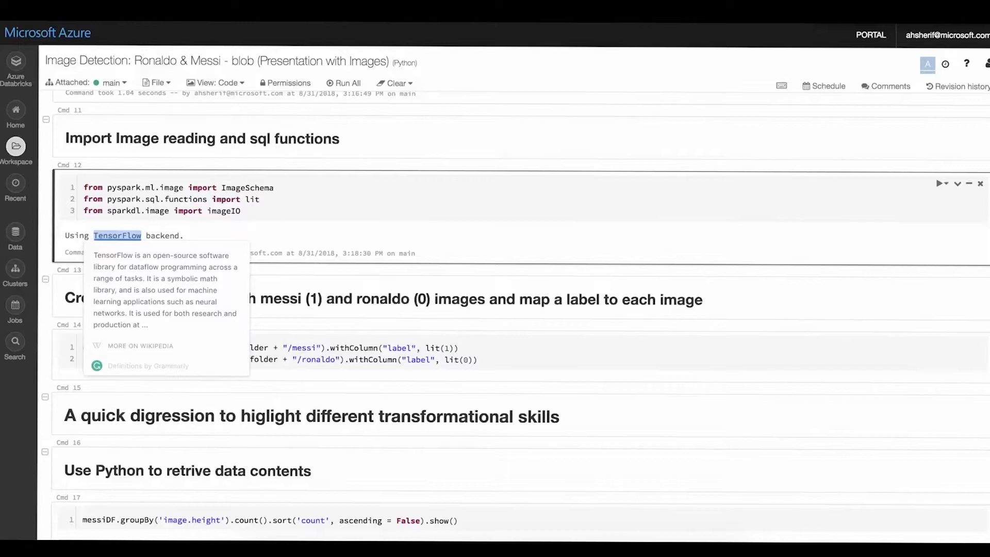
left_click(241, 211)
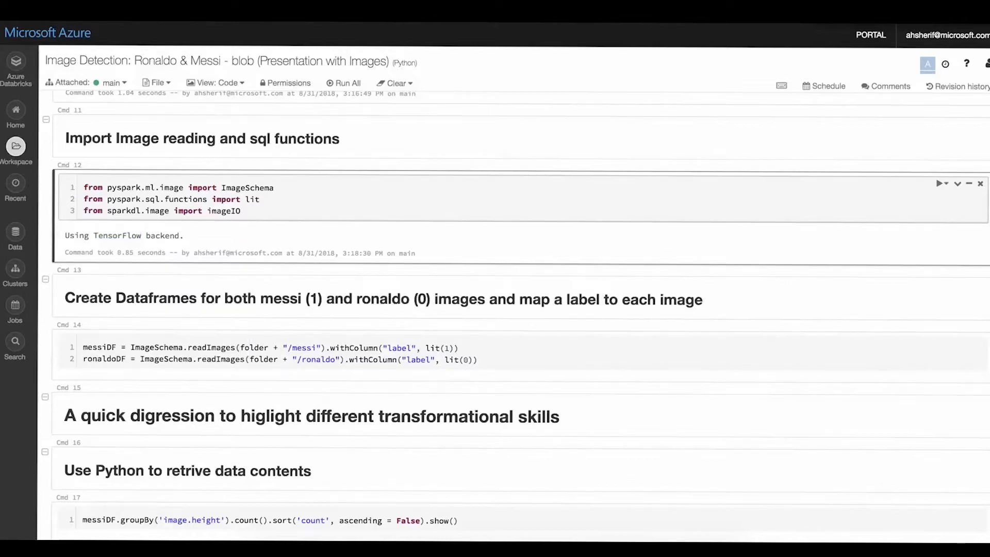
double_click(162, 236)
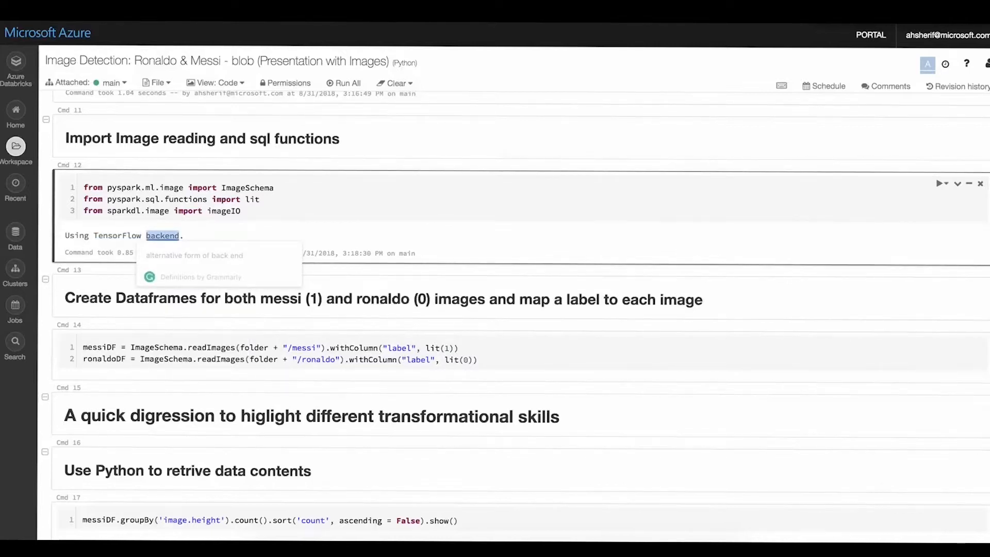
- Run the cell that creates the messiDF and ronaldoDF dataframes with labels 1 and 0
scroll(529, 232, "down", 3)
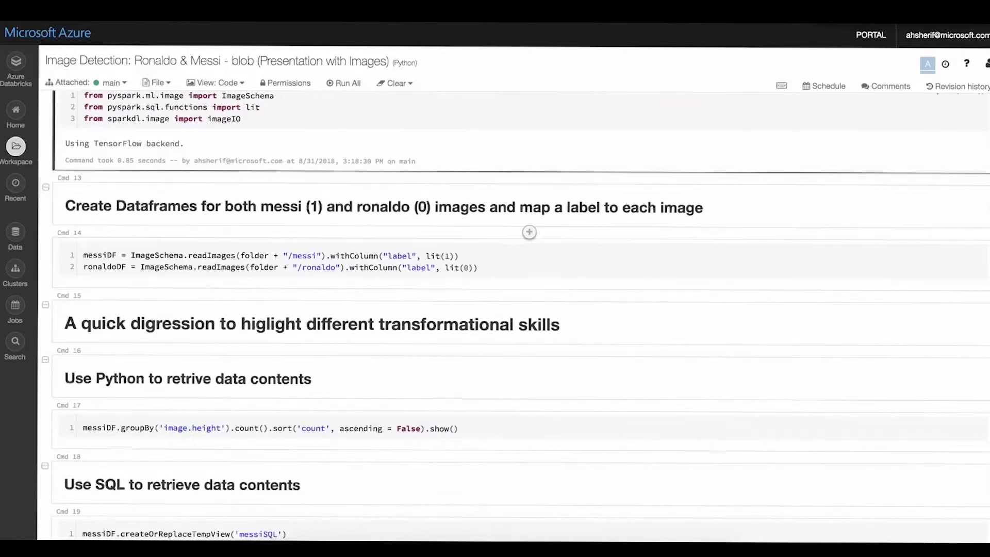
scroll(529, 232, "down", 1)
left_click(217, 216)
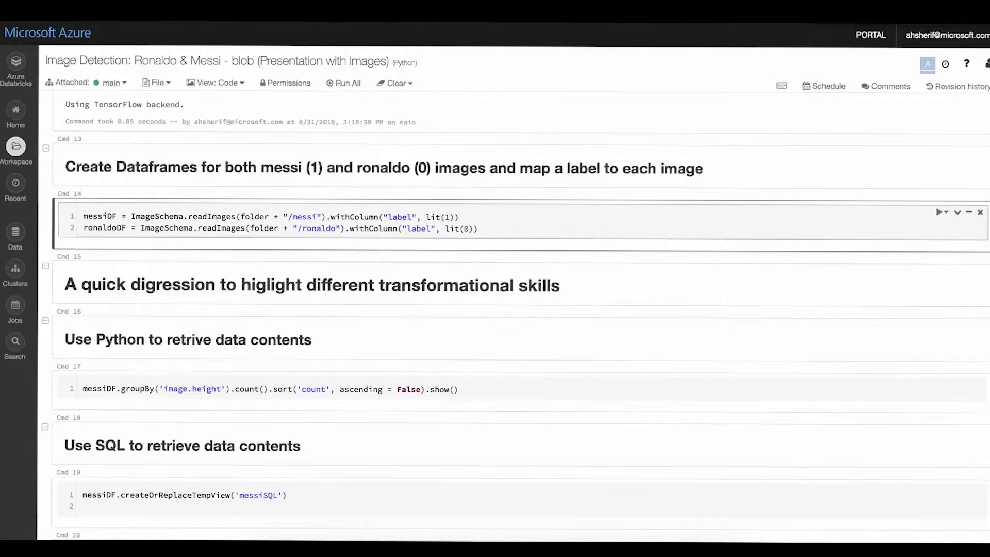
double_click(100, 216)
double_click(111, 228)
key("shift+Return")
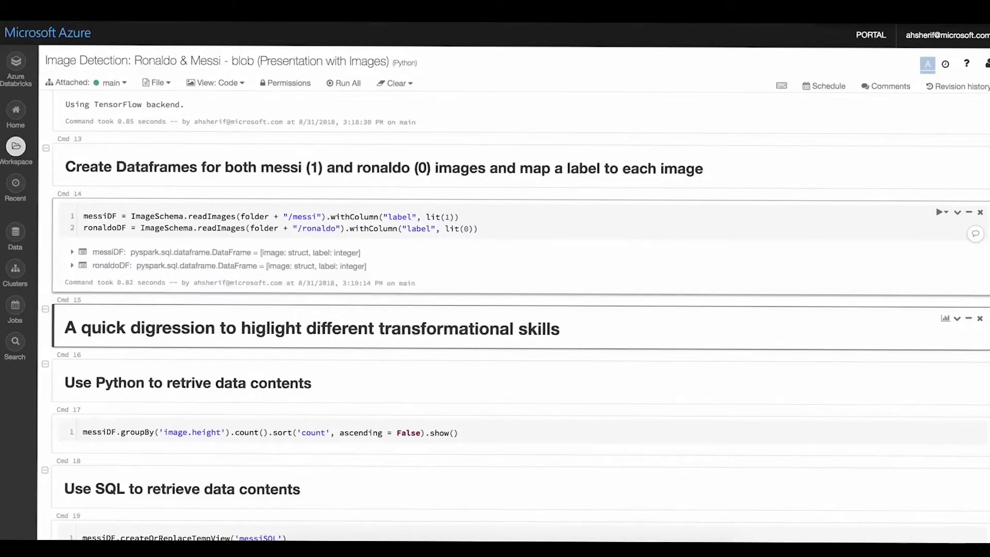
- Insert a new cell below the dataframe creation cell and run display(messiDF) in it
left_click(529, 299)
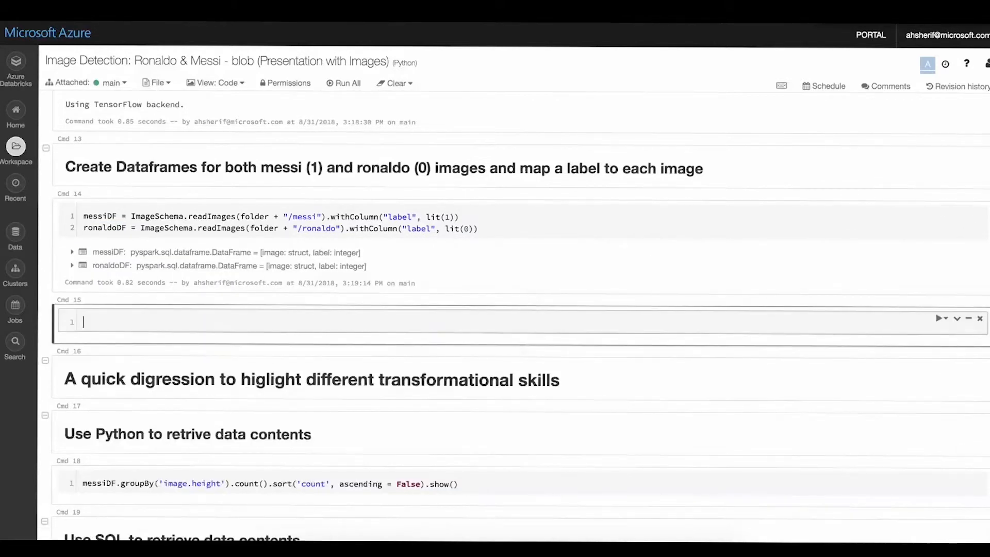
type("display(messiDF")
key("shift+Return")
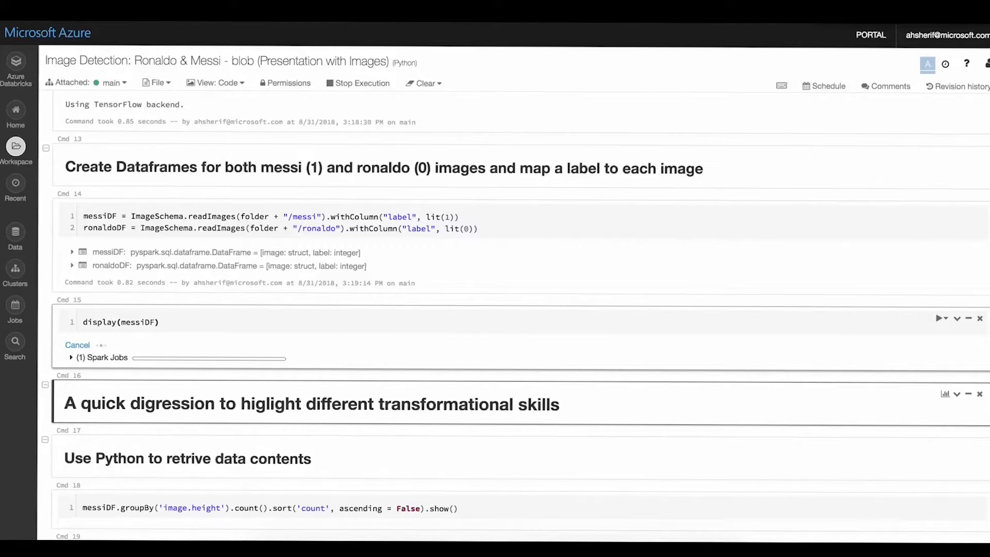
- Expand the messiDF schema to review its fields and collapse the nested image struct
left_click(72, 252)
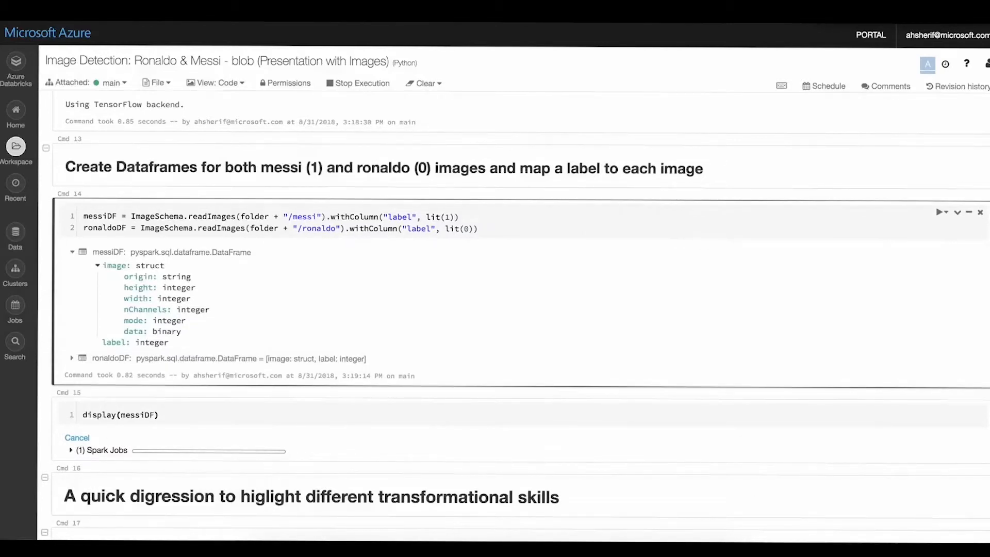
left_click(97, 265)
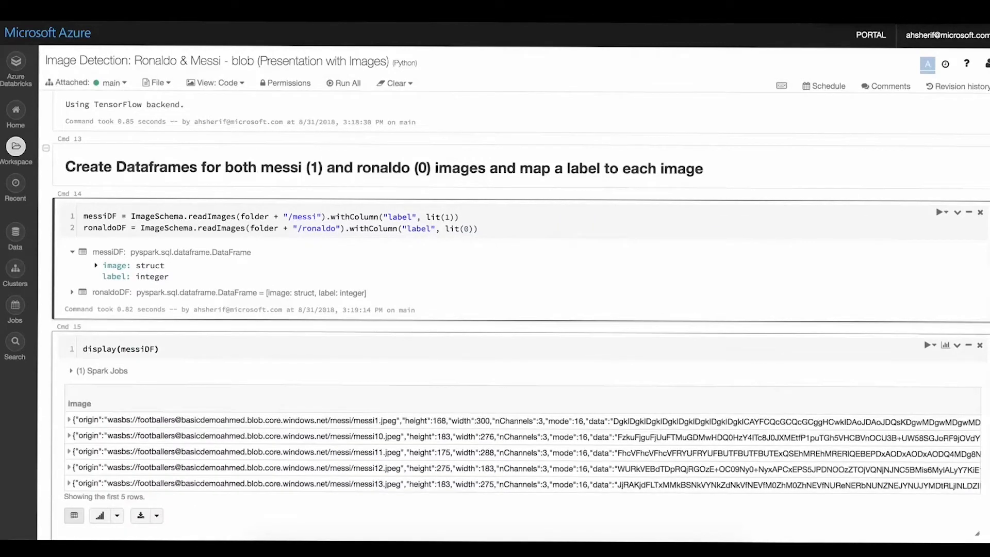
- Examine the image metadata and encoded data across the rows of the displayed messiDF table
scroll(521, 438, "right", 10)
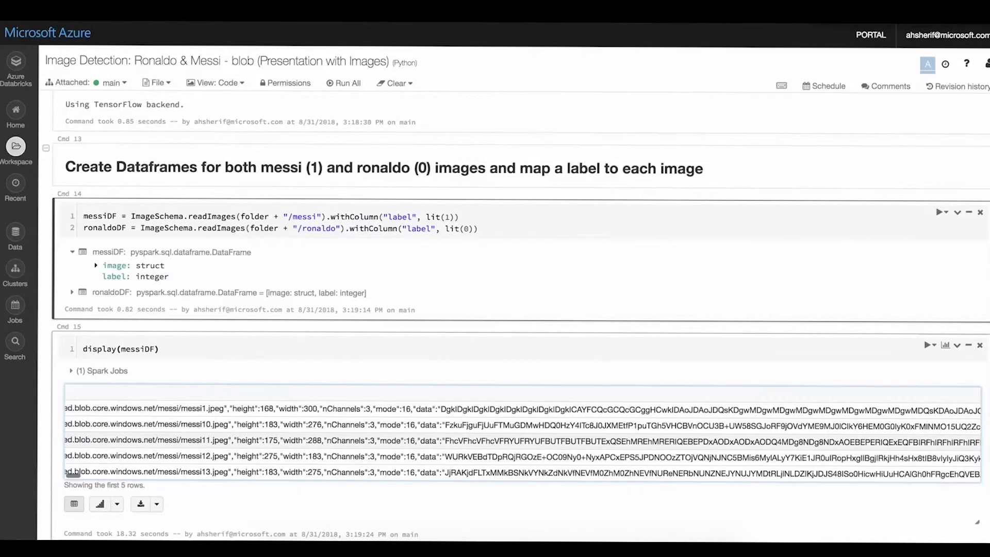
scroll(520, 438, "right", 3)
scroll(521, 441, "right", 10)
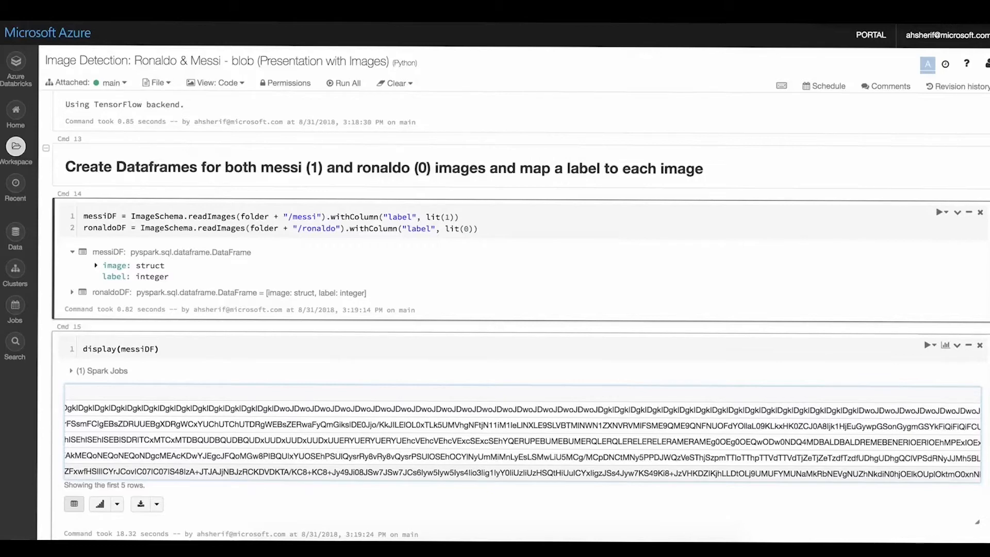
scroll(521, 441, "right", 4)
left_click_drag(75, 472, 980, 474)
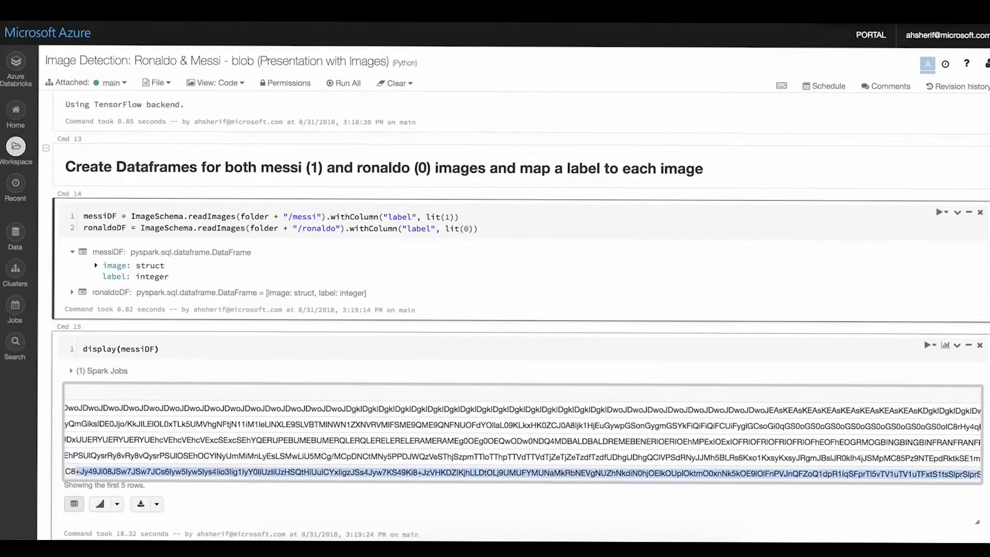
left_click(76, 473)
scroll(75, 473, "right", 10)
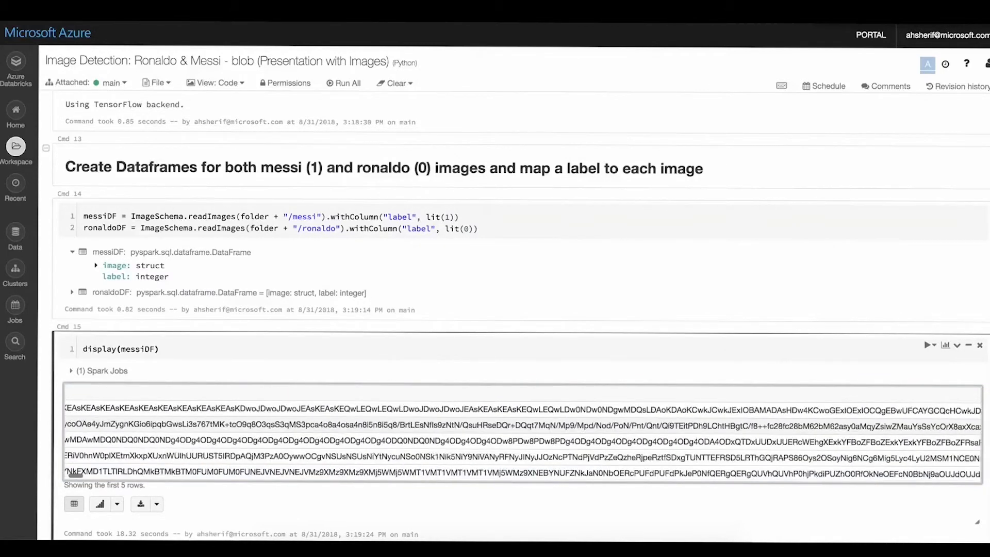
scroll(521, 441, "right", 10)
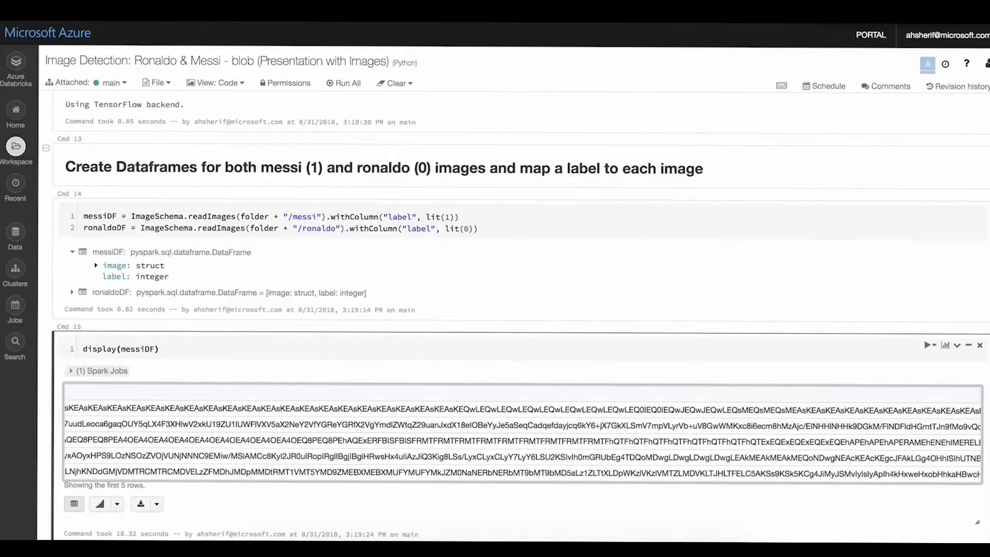
left_click(97, 371)
left_click(97, 370)
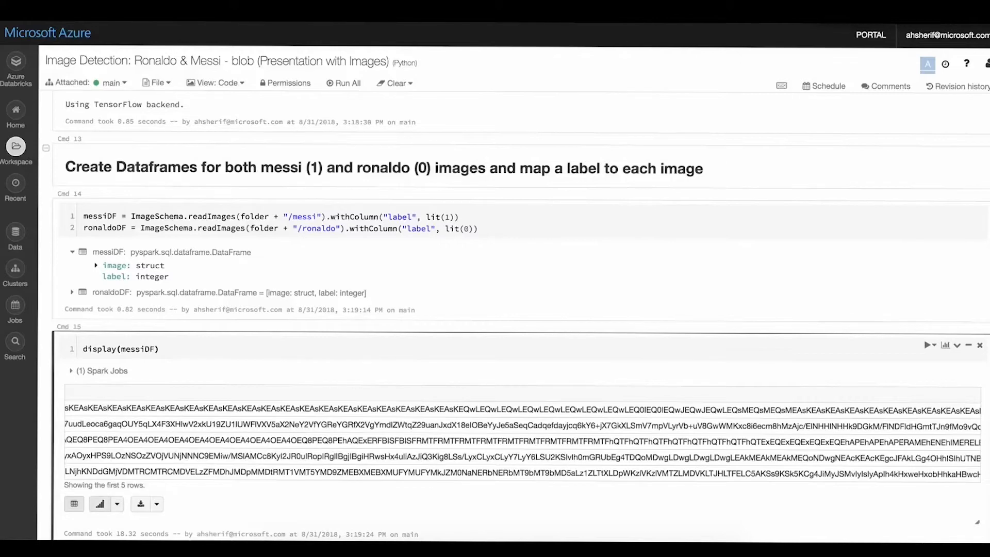
- Show the messiDF output as a bar chart and open its plot customization settings
left_click(100, 503)
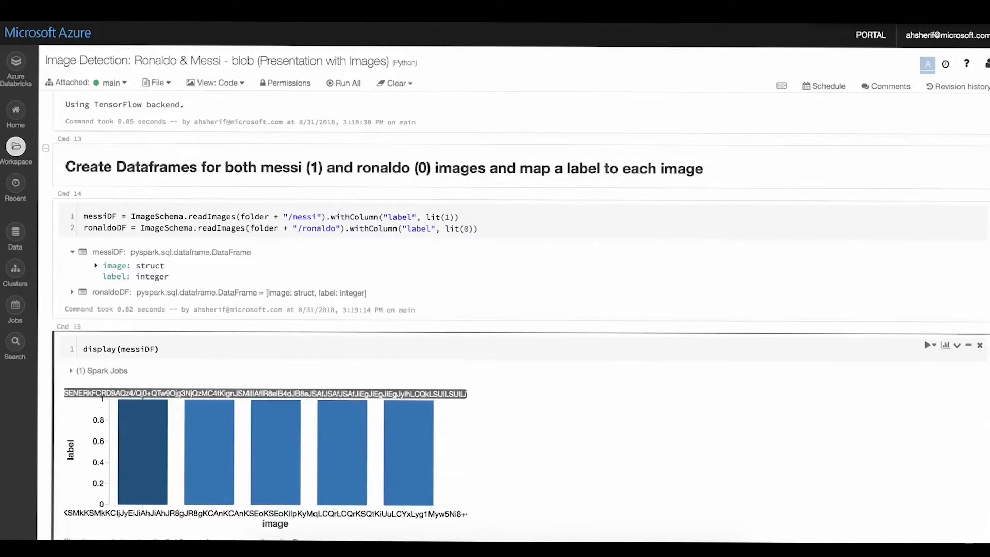
scroll(143, 448, "down", 3)
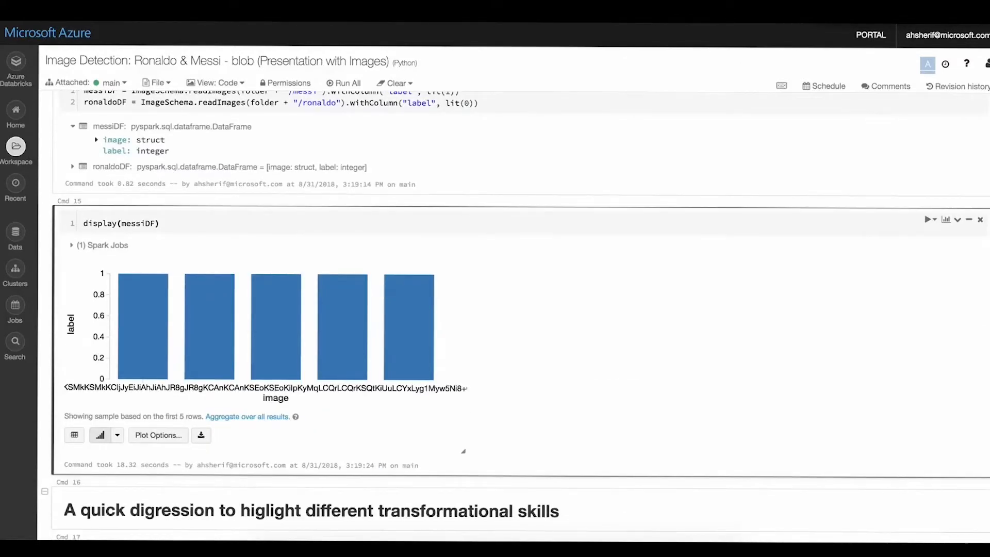
left_click(157, 434)
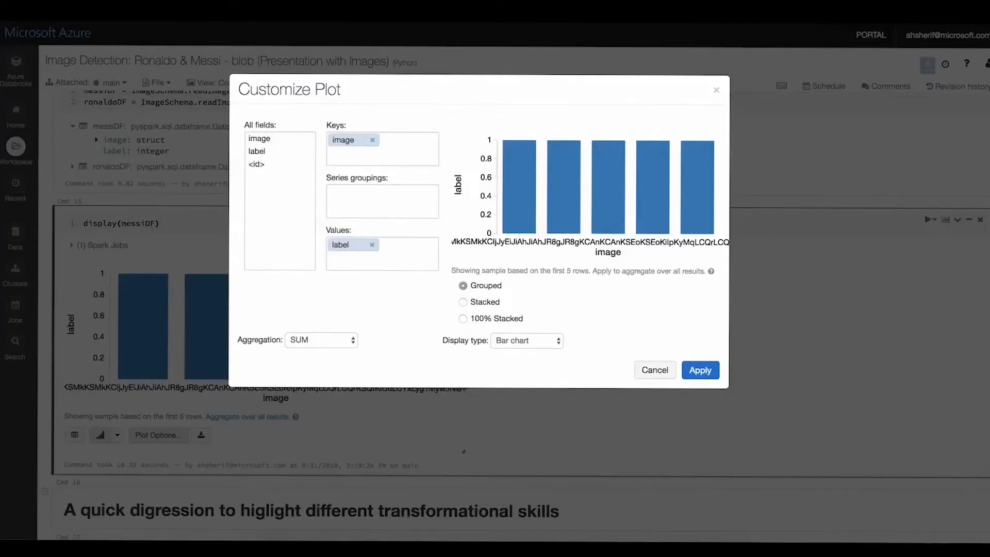
- Remove image from the plot's keys, add it back as the key, and apply the plot customization
left_click_drag(257, 151, 392, 142)
left_click(372, 140)
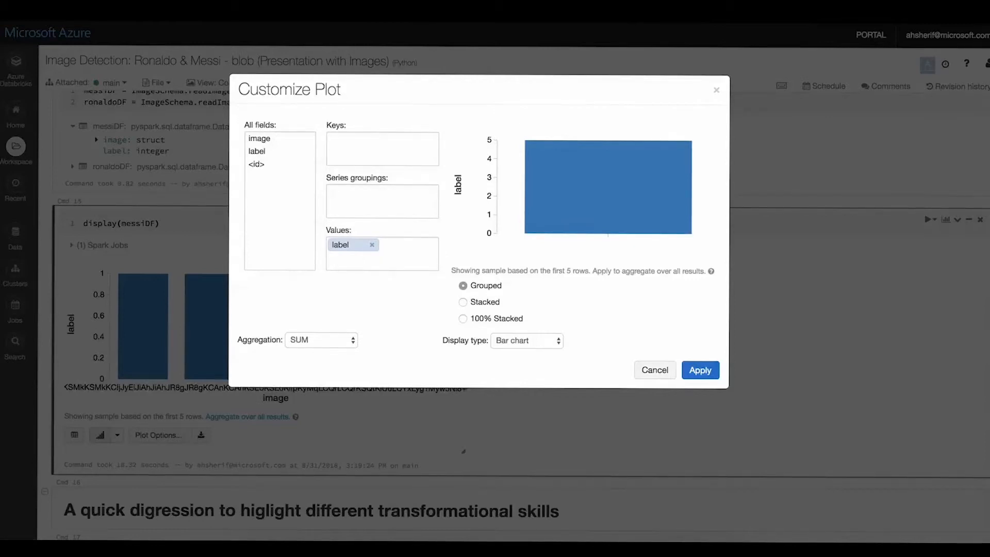
left_click_drag(259, 138, 355, 140)
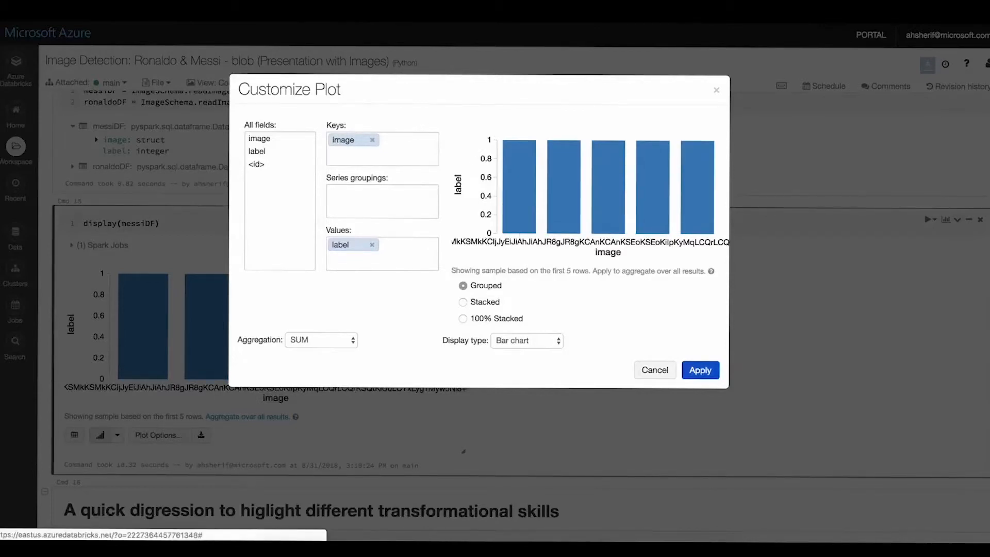
left_click(701, 370)
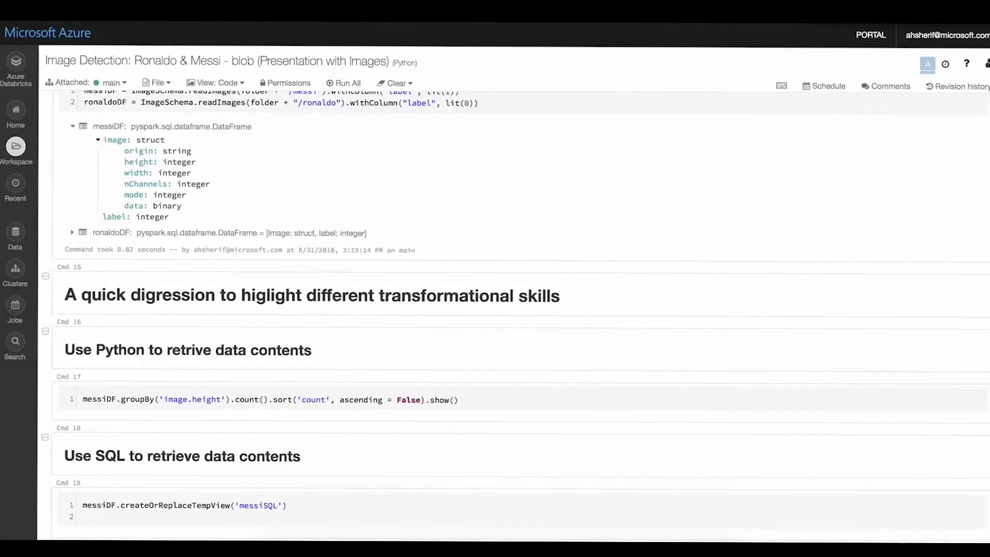
- Run the Python cell that counts messiDF rows by image.height in descending order, and check the first and last heights
scroll(515, 317, "down", 3)
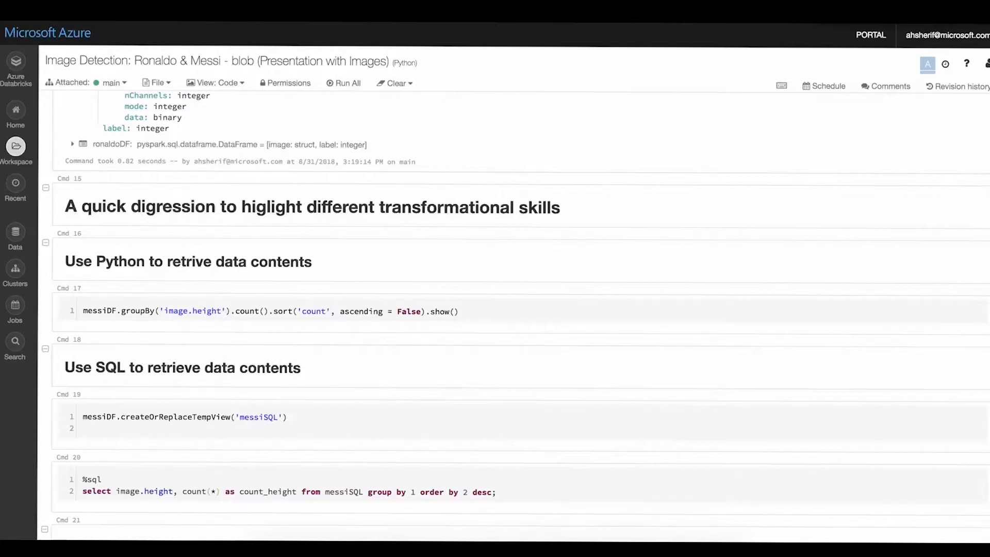
scroll(515, 316, "down", 2)
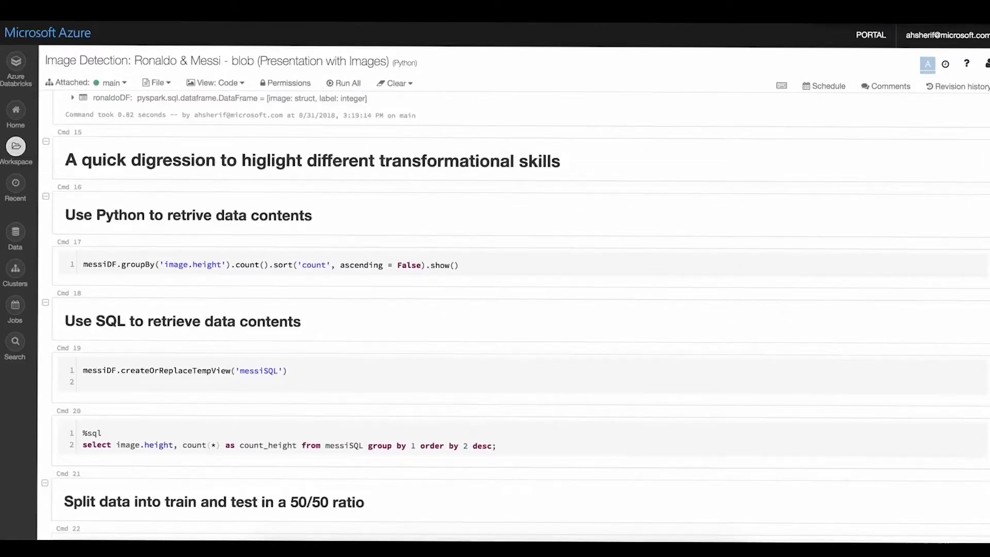
scroll(515, 318, "down", 2)
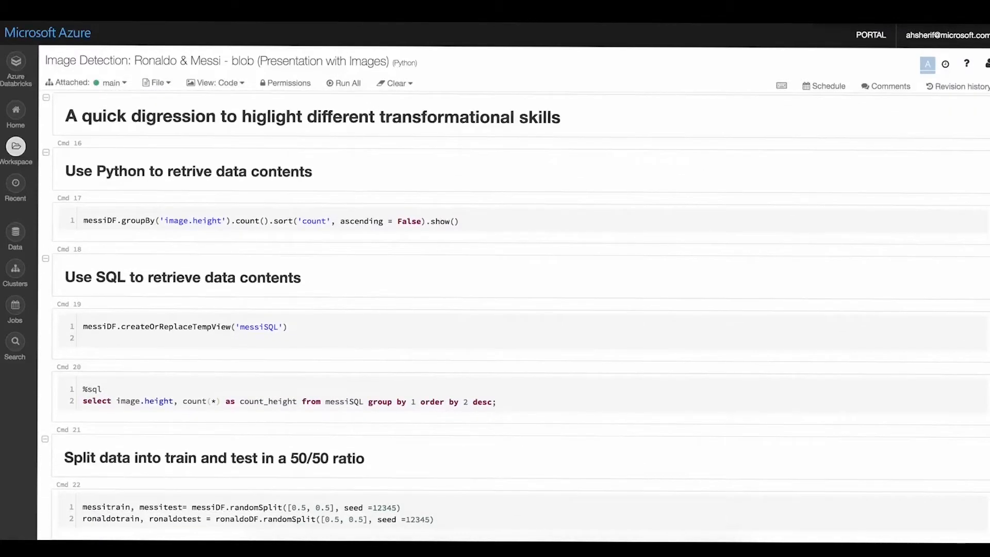
left_click(121, 221)
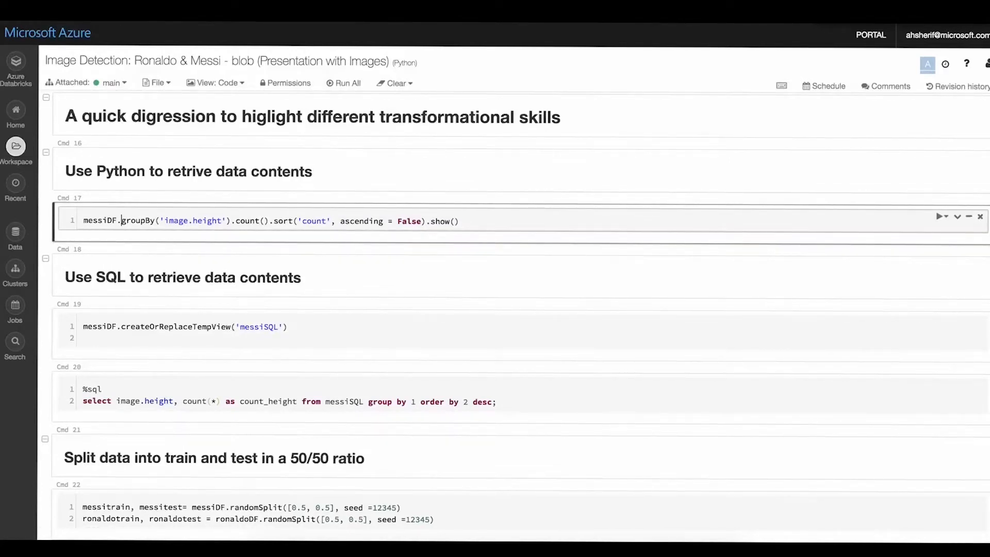
key("shift+Return")
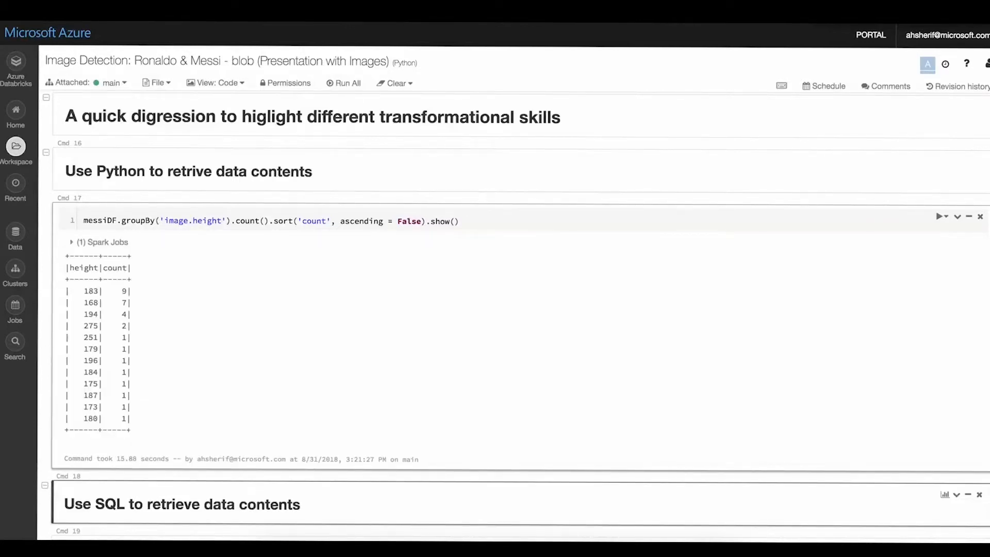
double_click(91, 292)
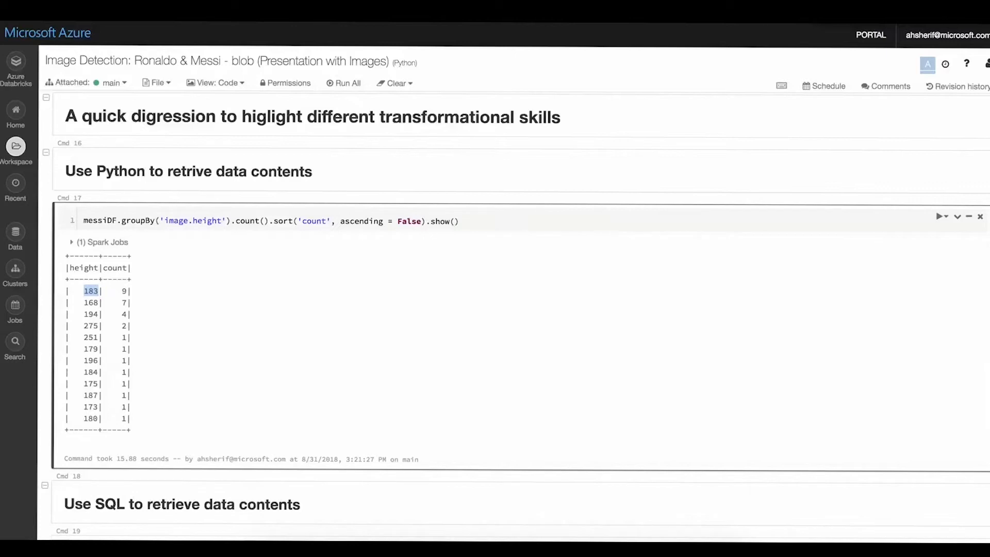
left_click(91, 292)
double_click(91, 419)
left_click(91, 419)
- Remove the empty second line from the createOrReplaceTempView cell and run it to register messiDF as messiSQL
scroll(515, 318, "down", 1)
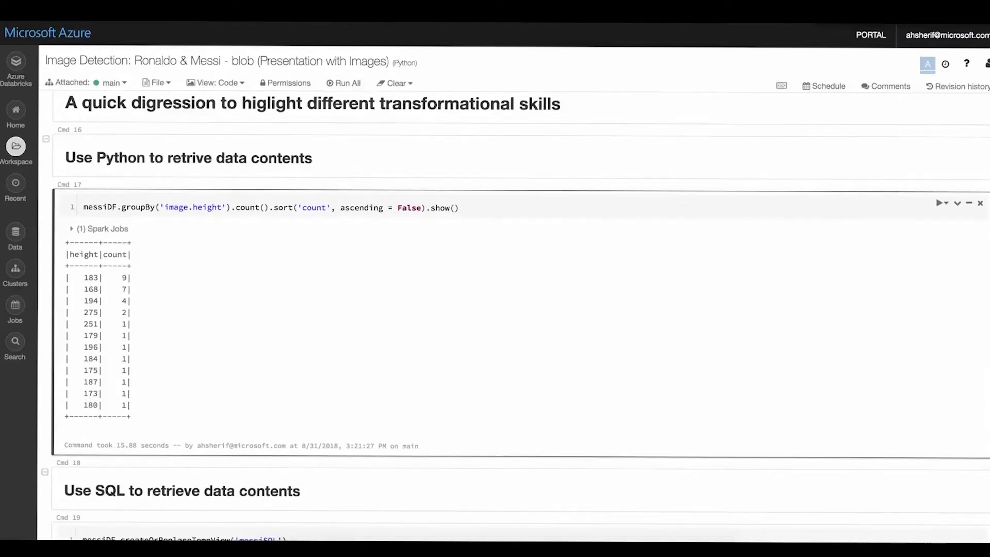
scroll(515, 318, "down", 6)
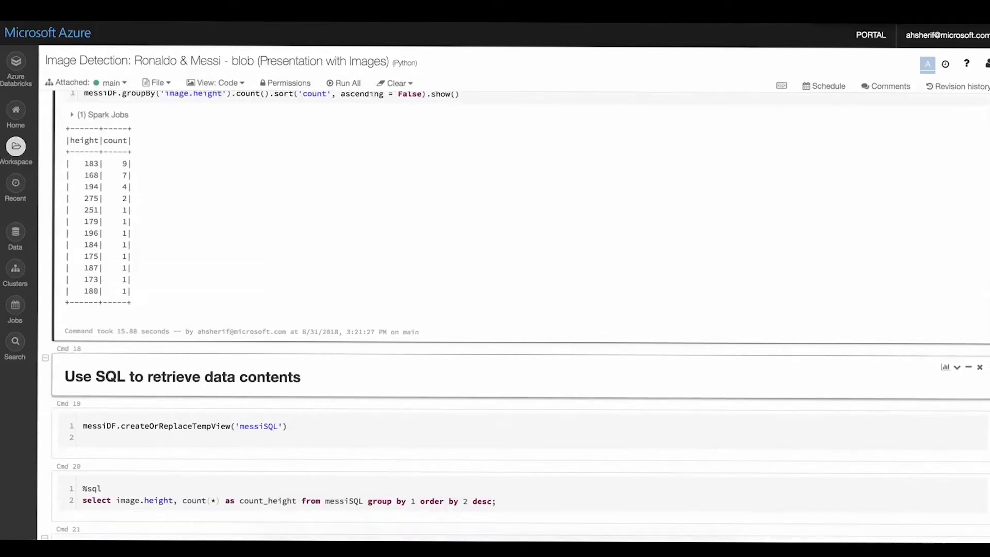
scroll(515, 320, "down", 3)
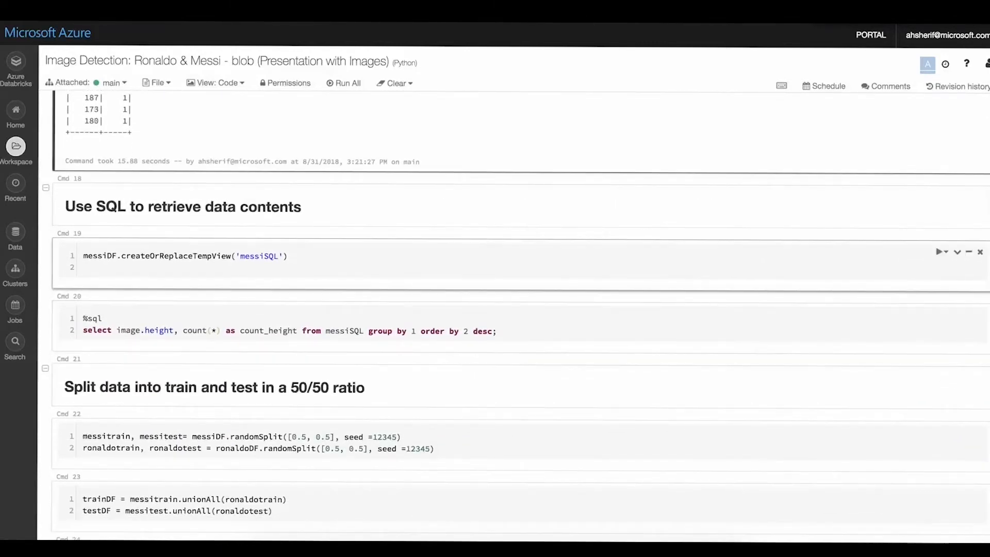
left_click(515, 267)
key("BackSpace")
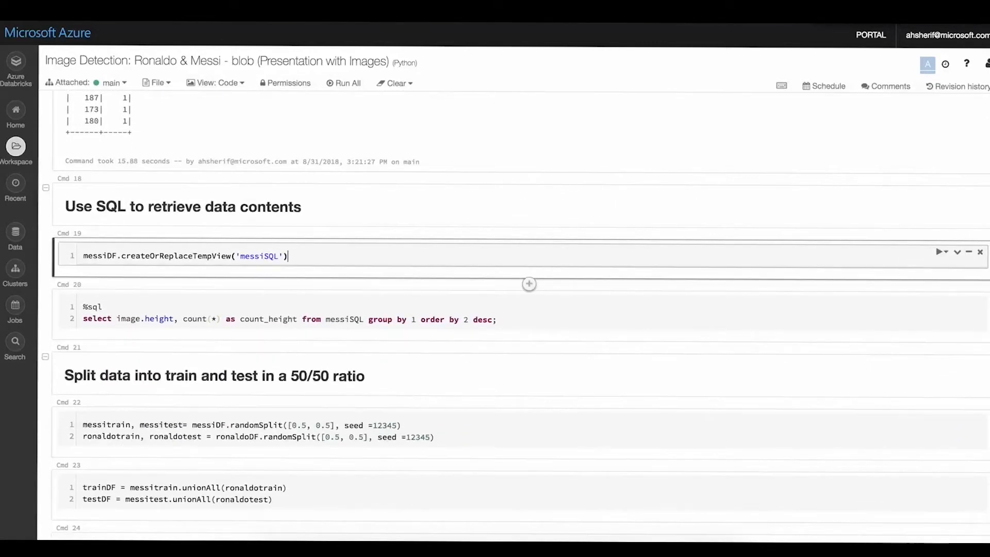
key("shift+Return")
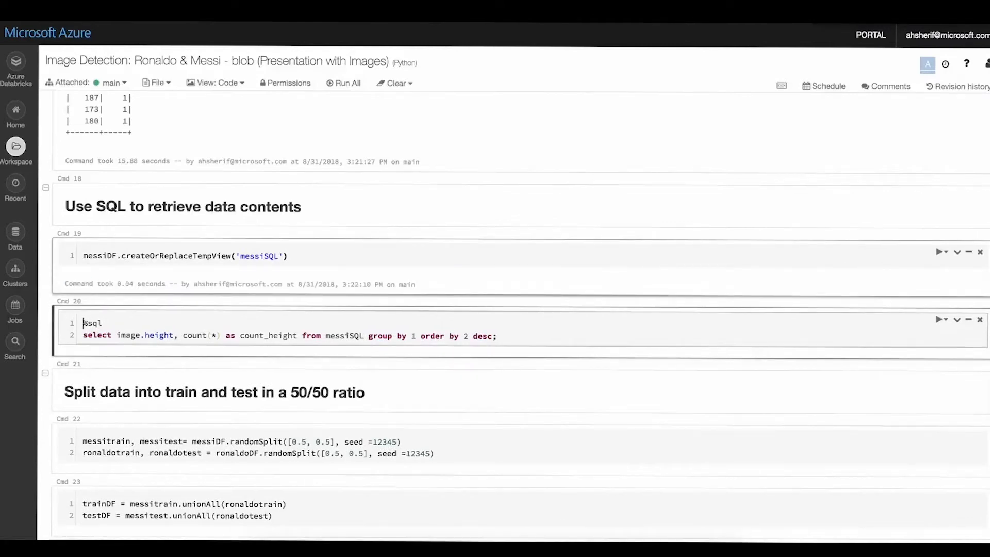
double_click(176, 255)
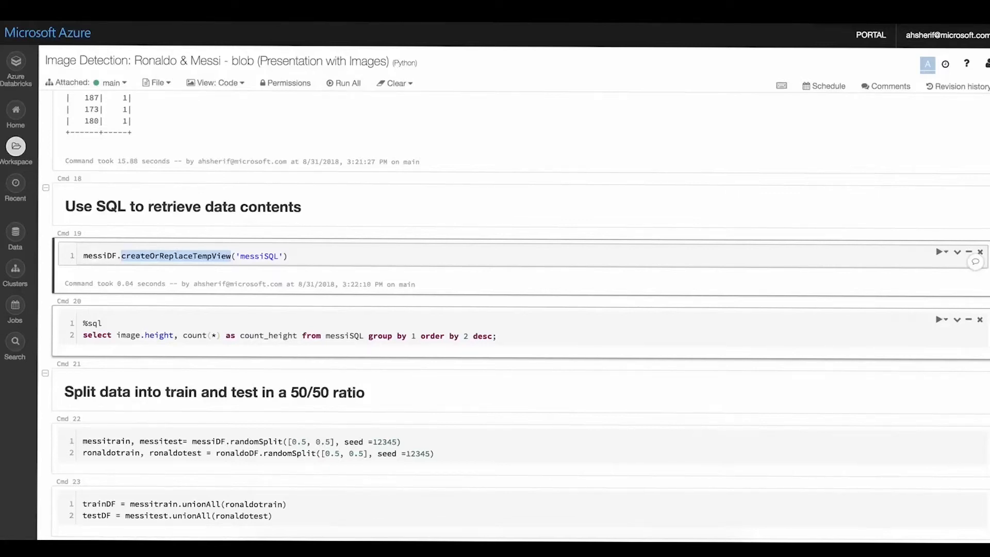
scroll(516, 317, "up", 3)
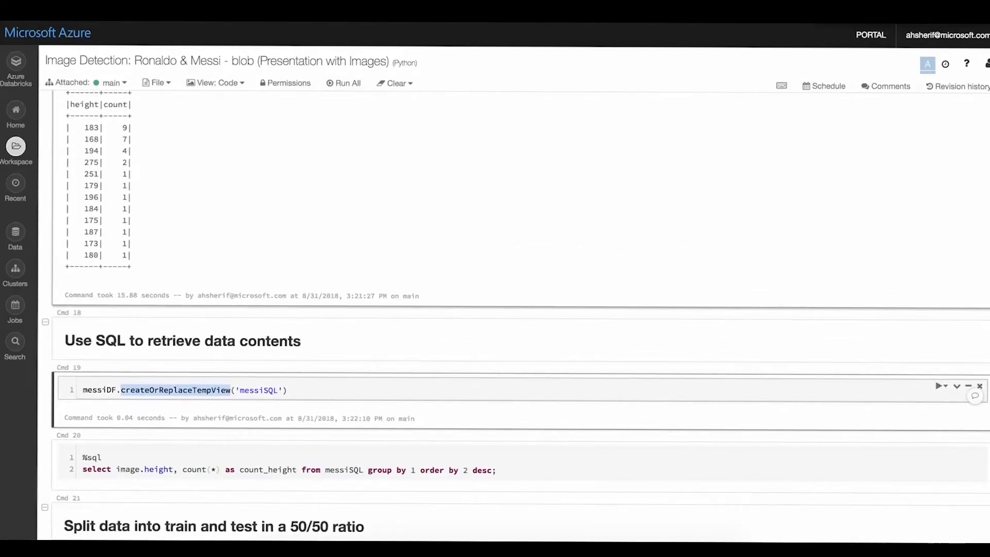
scroll(310, 361, "down", 3)
- Examine the %sql line of the query cell and the notebook's default language beside its title
left_click(179, 339)
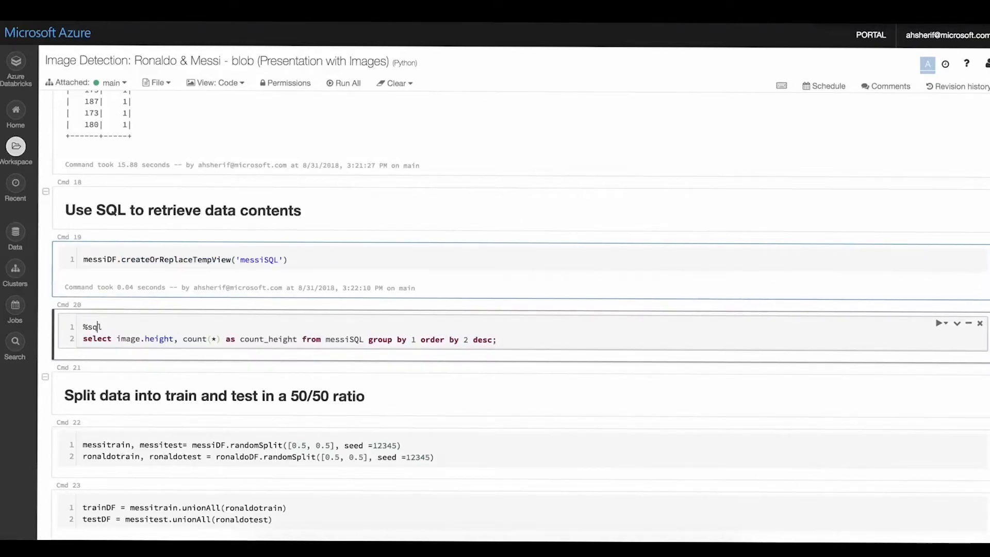
key("Up")
key("Left")
key("Left")
key("Left")
key("Left")
left_click(405, 63)
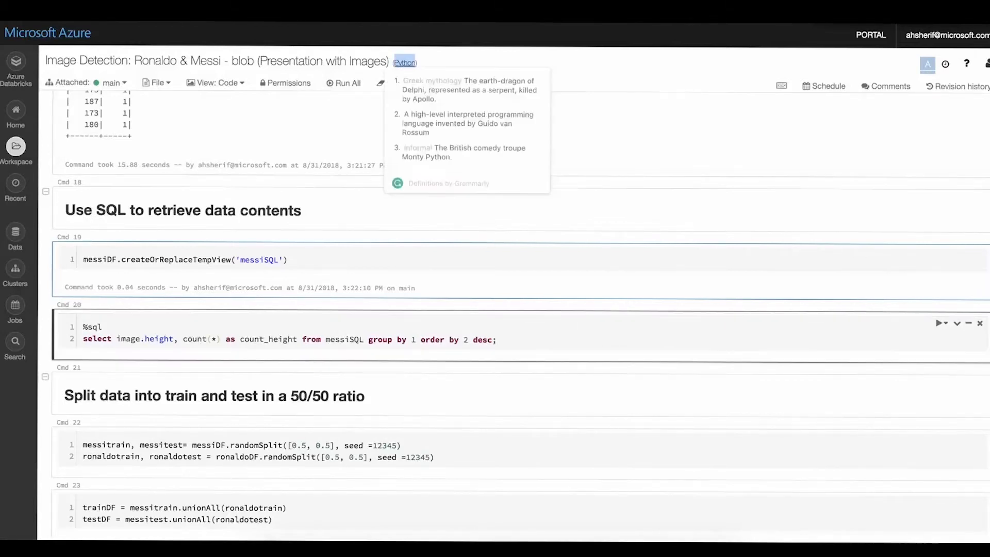
left_click(405, 63)
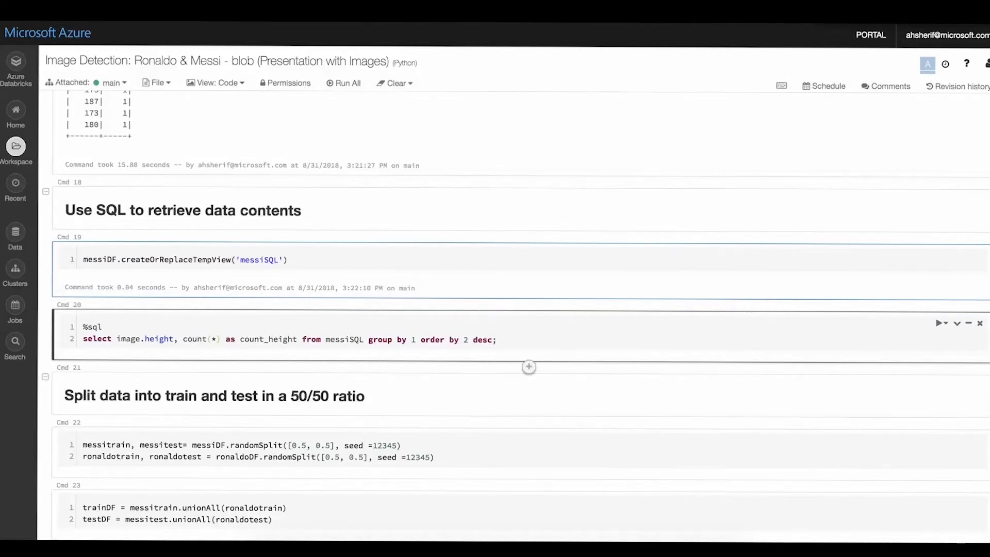
- Delete the % sign before sql in the query cell to compare the syntax highlighting, and put it back
left_click(103, 326)
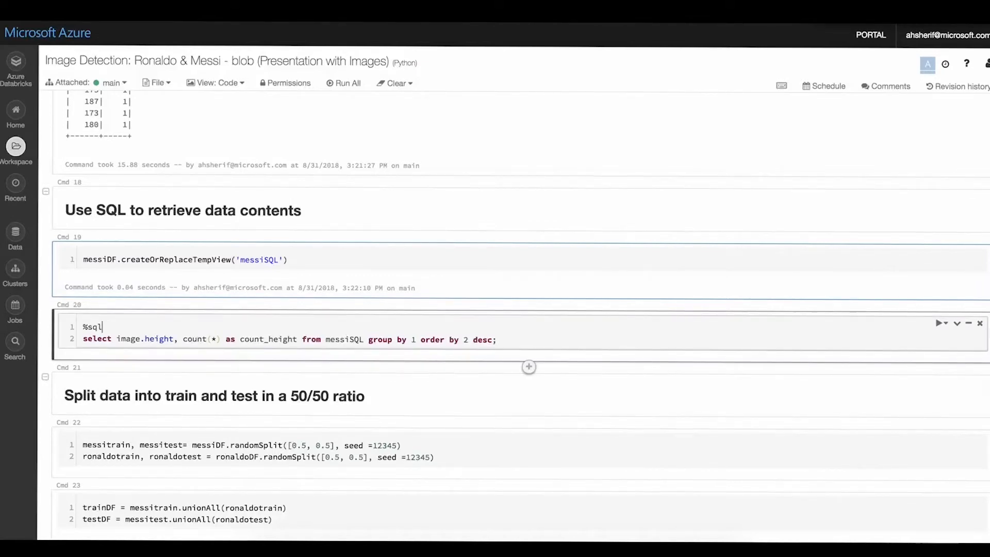
key("Left")
key("Left")
key("Left")
key("BackSpace")
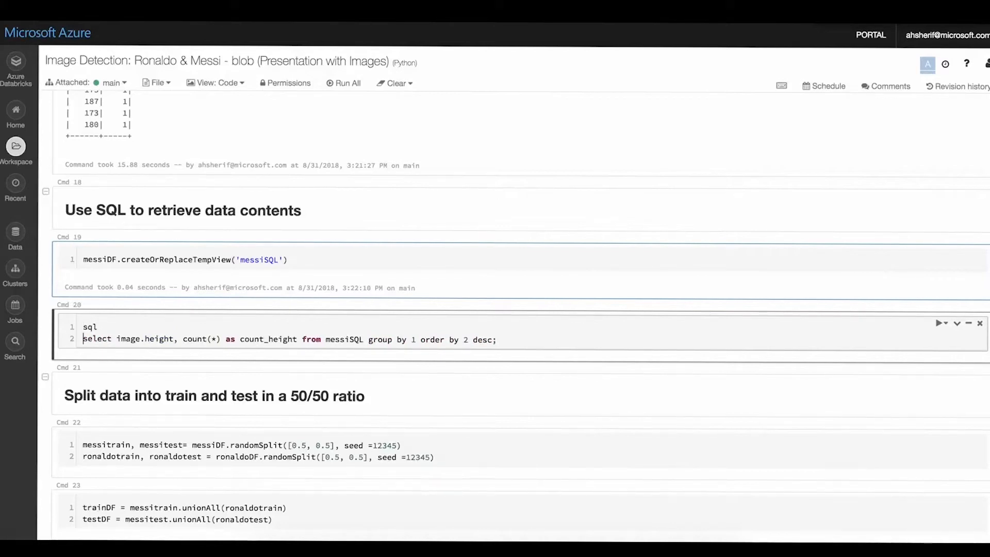
left_click(93, 339)
key("Up")
key("Left")
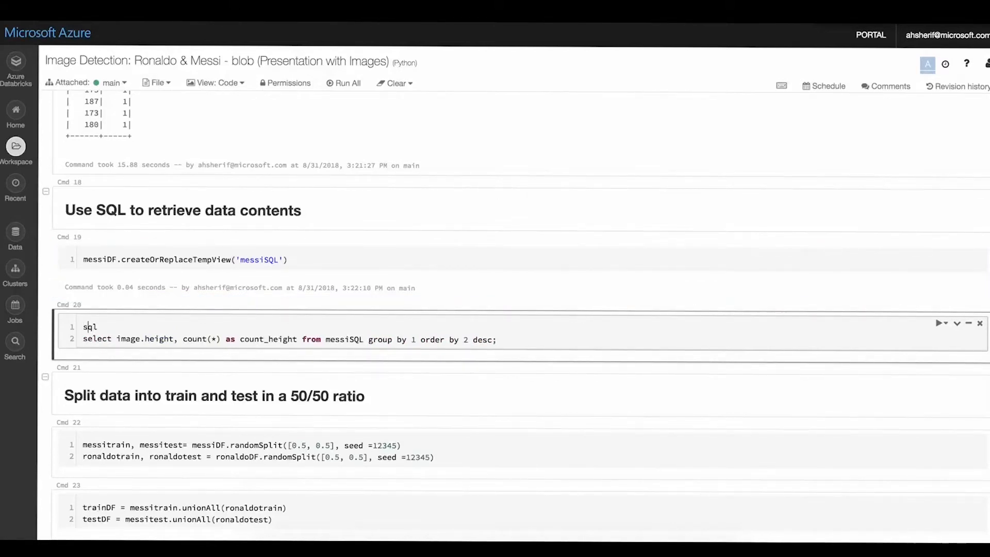
key("Left")
type("%")
- Run the %sql query counting messiSQL images by height and compare its table with the Python output
key("shift+Return")
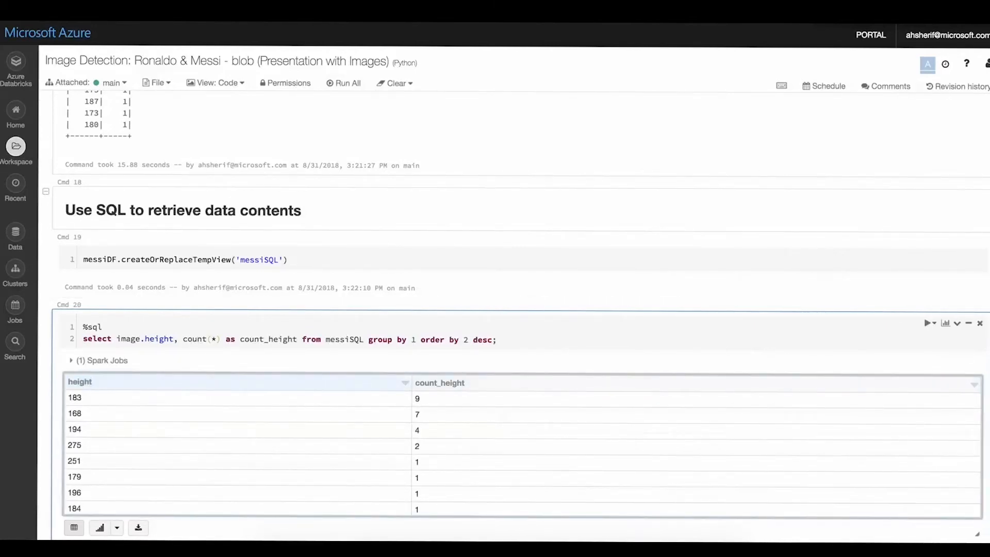
scroll(516, 317, "up", 2)
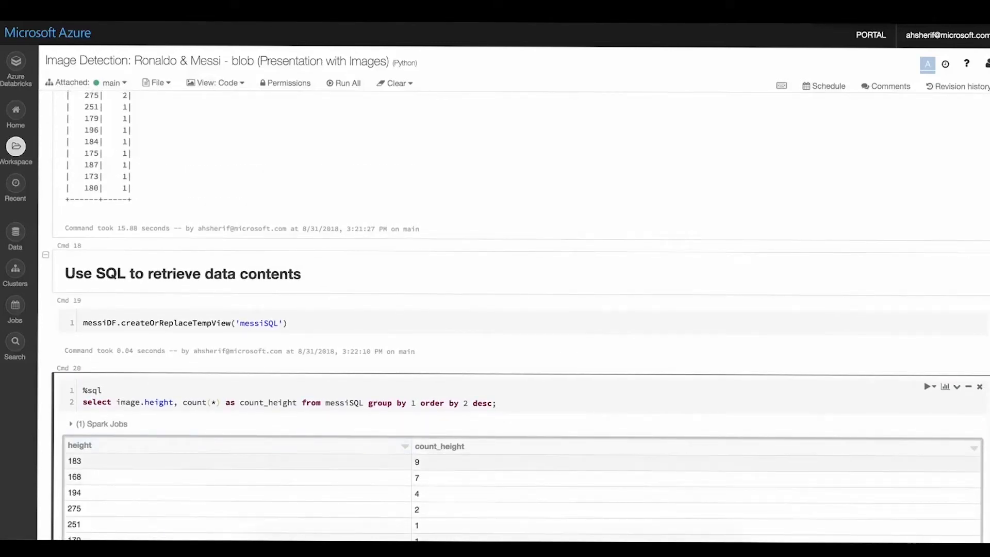
scroll(515, 317, "up", 2)
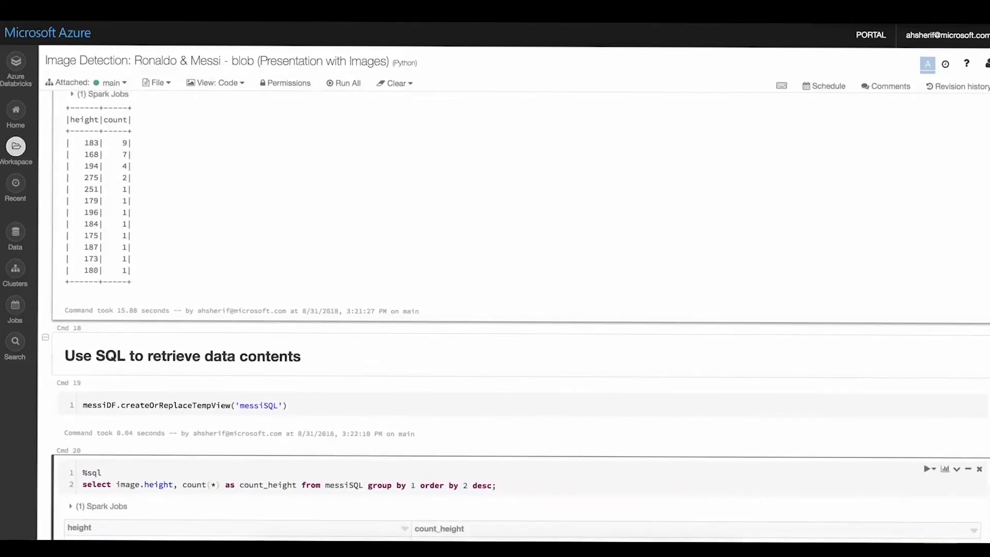
left_click_drag(85, 143, 132, 143)
scroll(132, 143, "down", 2)
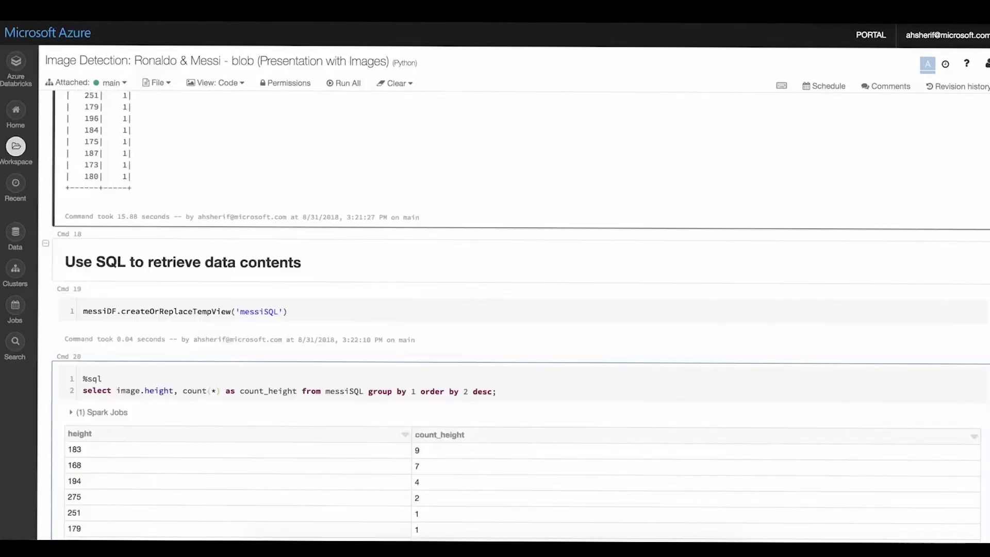
scroll(516, 317, "down", 4)
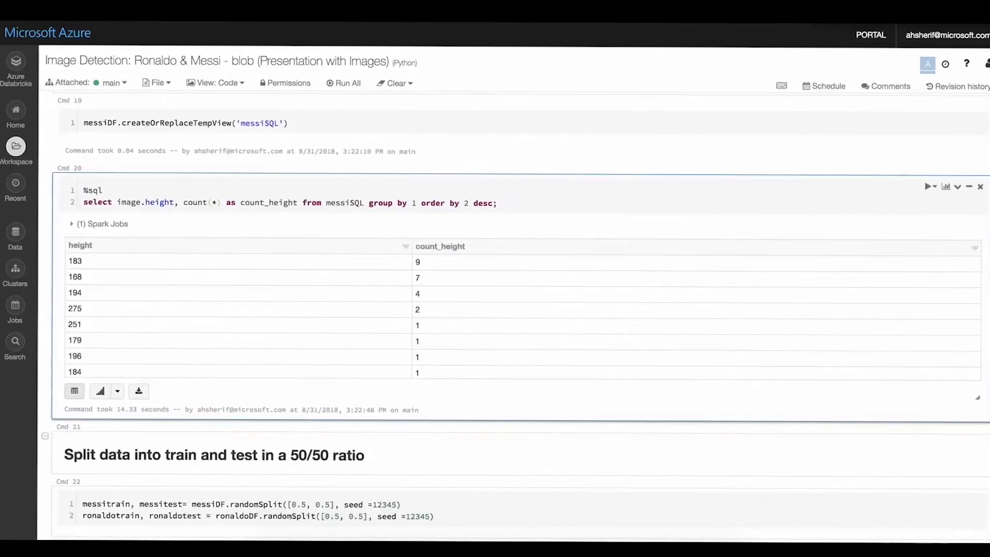
- Run the randomSplit cell that divides messiDF and ronaldoDF into train and test sets at 0.5/0.5 with seed 12345
scroll(515, 318, "down", 4)
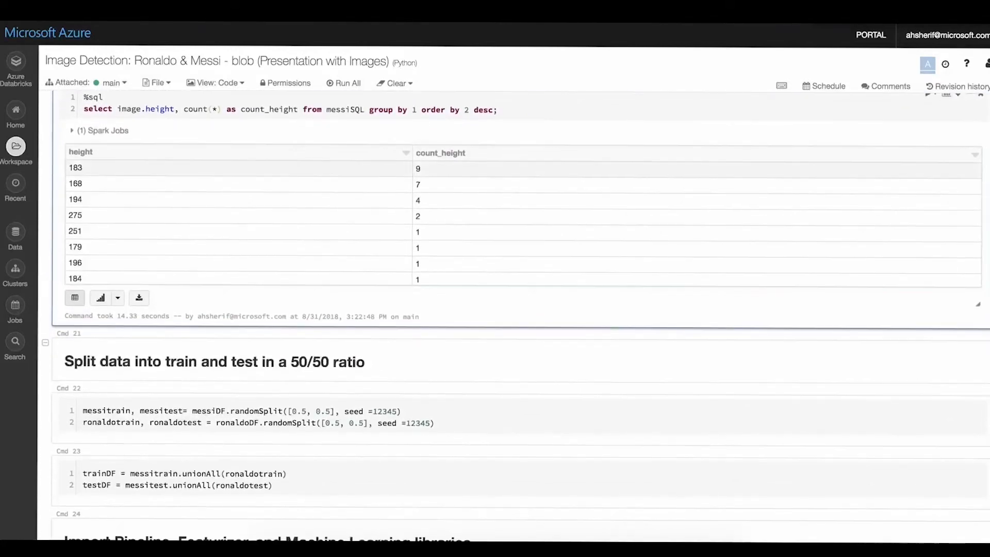
scroll(515, 317, "down", 2)
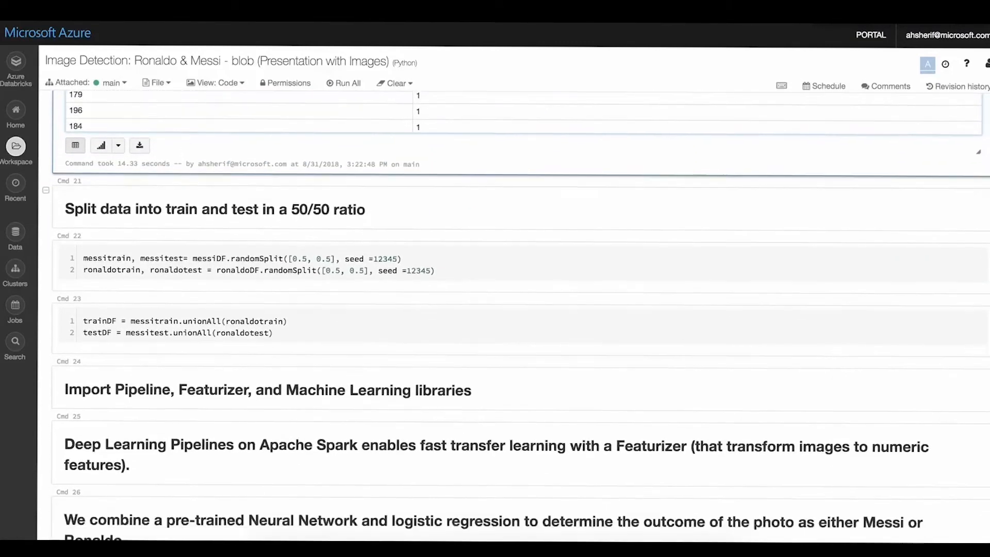
scroll(516, 155, "down", 1)
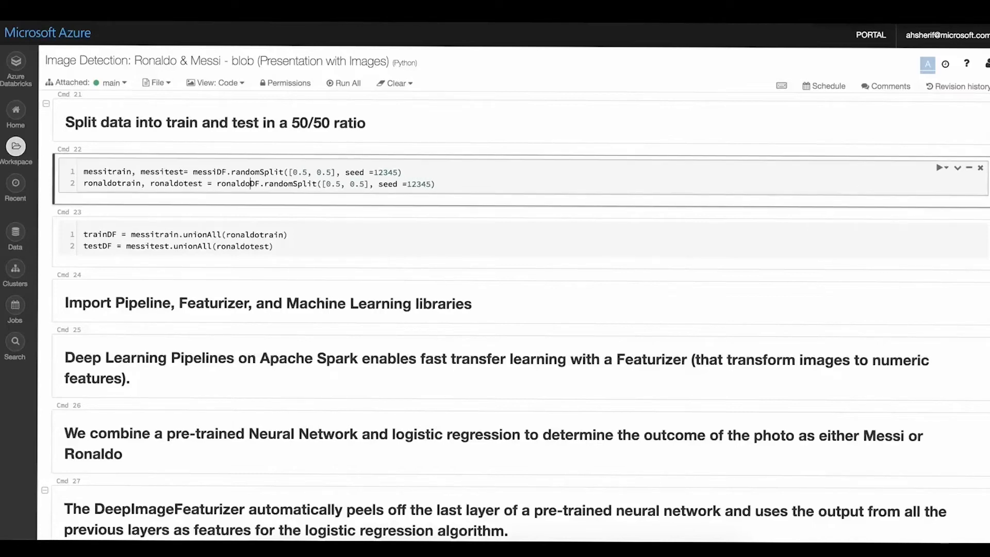
double_click(259, 172)
key("shift+Return")
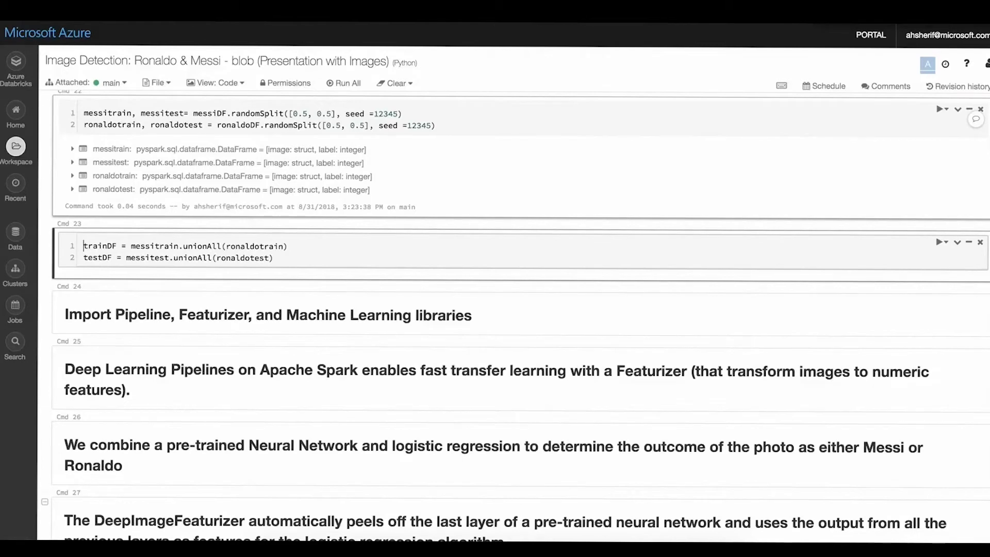
- Run the unionAll cell that combines the Messi and Ronaldo splits into trainDF and testDF
left_click_drag(289, 246, 283, 247)
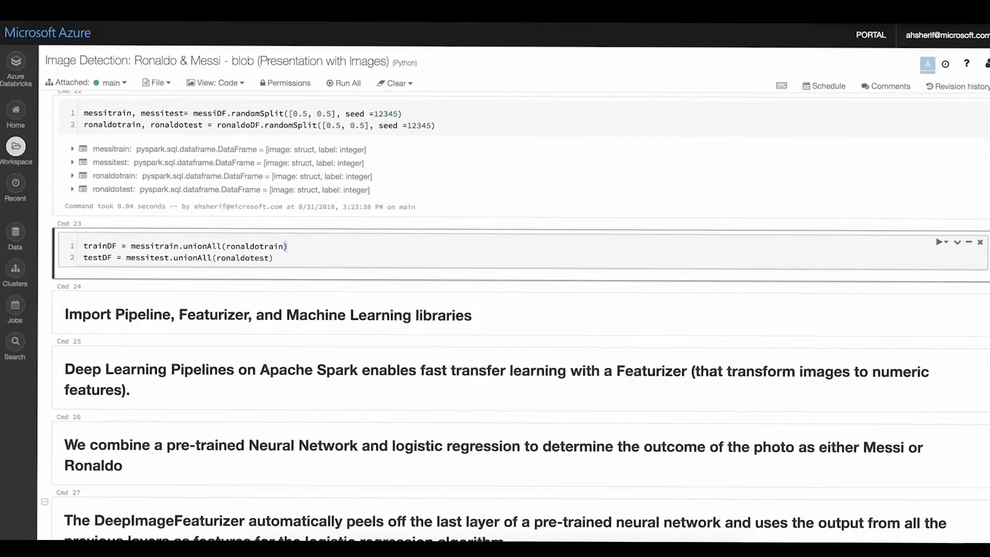
left_click(275, 258)
key("shift+Return")
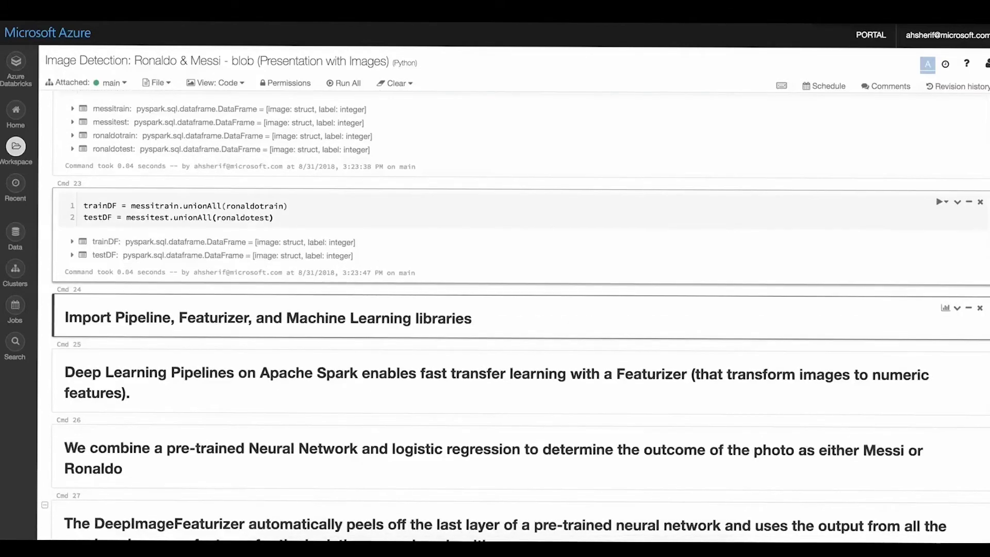
- Review the imports and pipeline definition in the DeepImageFeaturizer cell, run it to fit p_model on trainDF, and check its run time
scroll(515, 289, "down", 3)
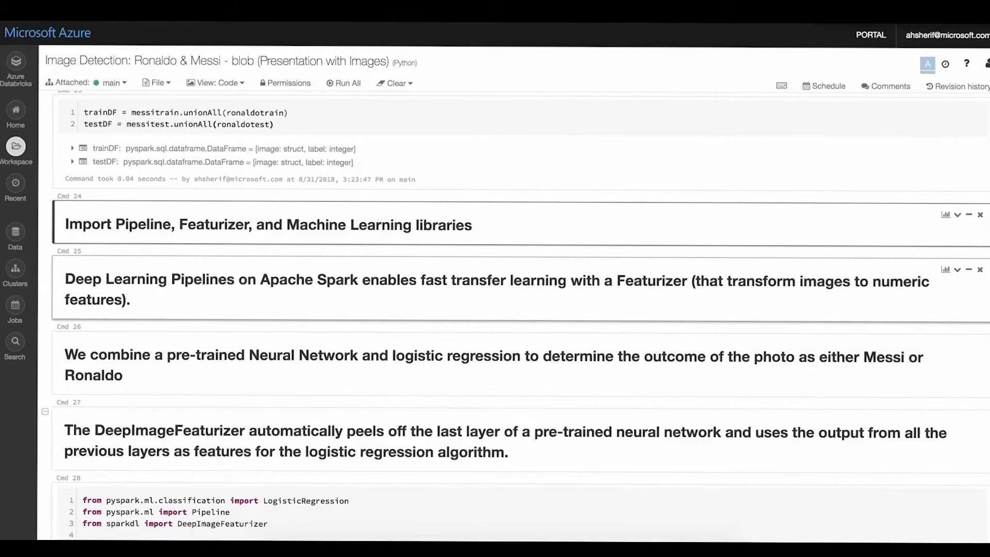
scroll(515, 315, "down", 3)
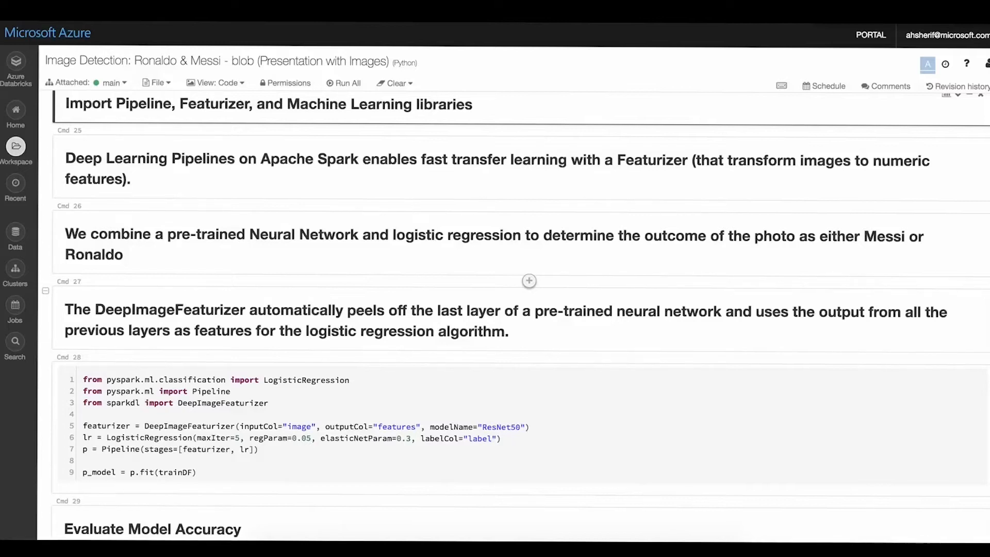
scroll(516, 309, "down", 3)
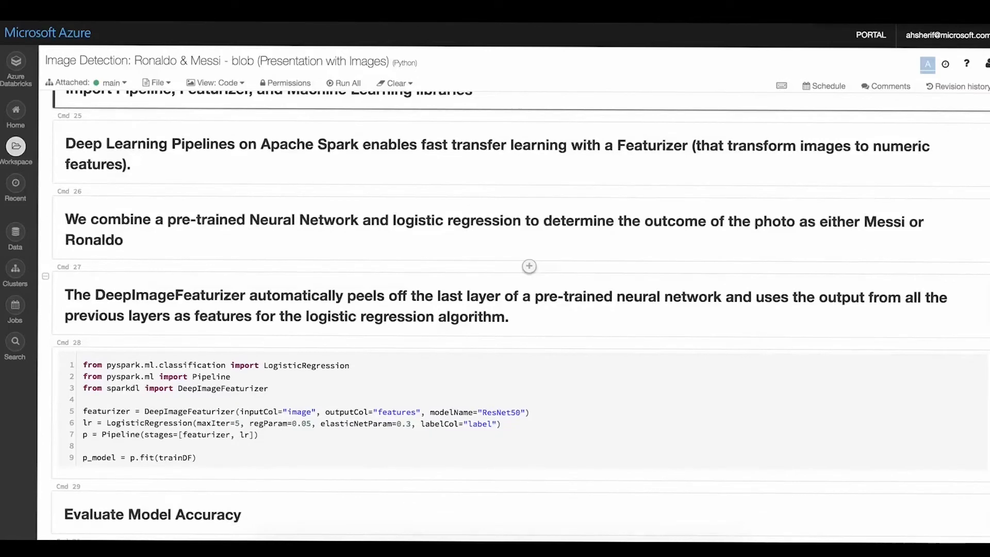
scroll(516, 309, "down", 3)
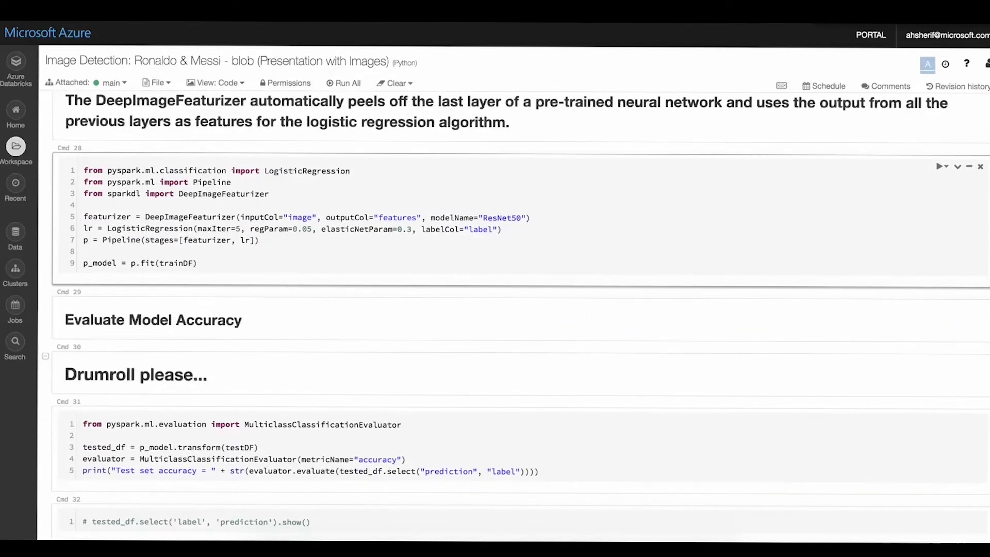
left_click_drag(84, 171, 274, 194)
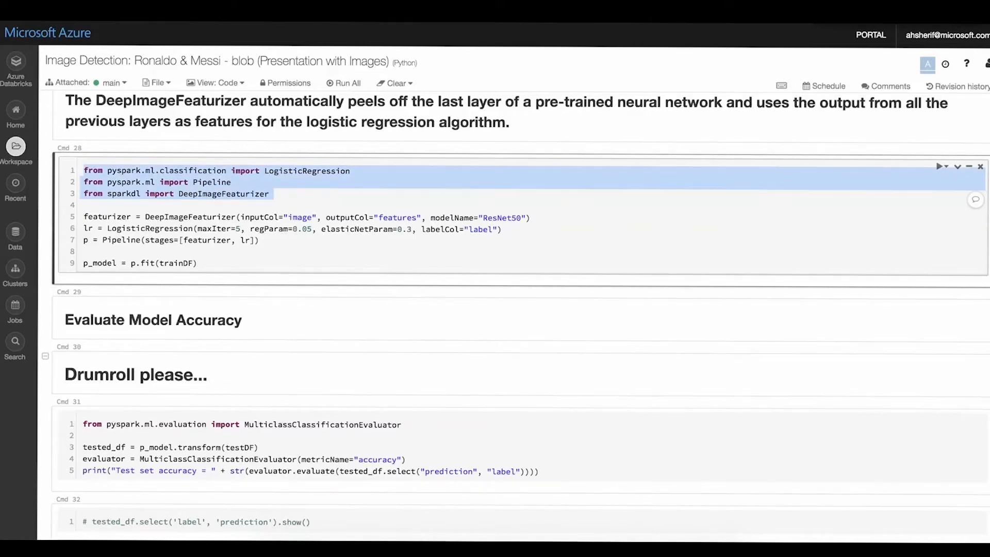
left_click(136, 240)
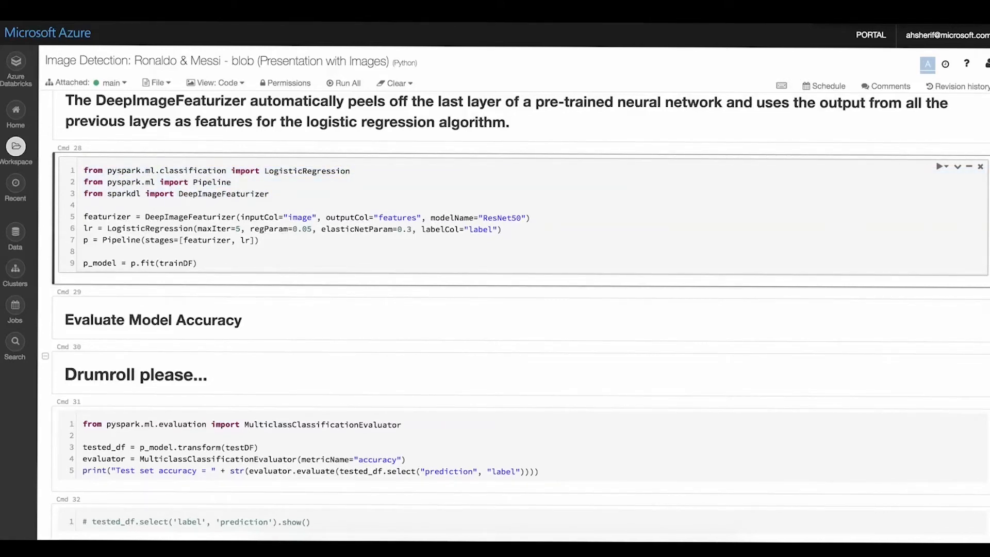
left_click(84, 217)
left_click_drag(84, 217, 259, 241)
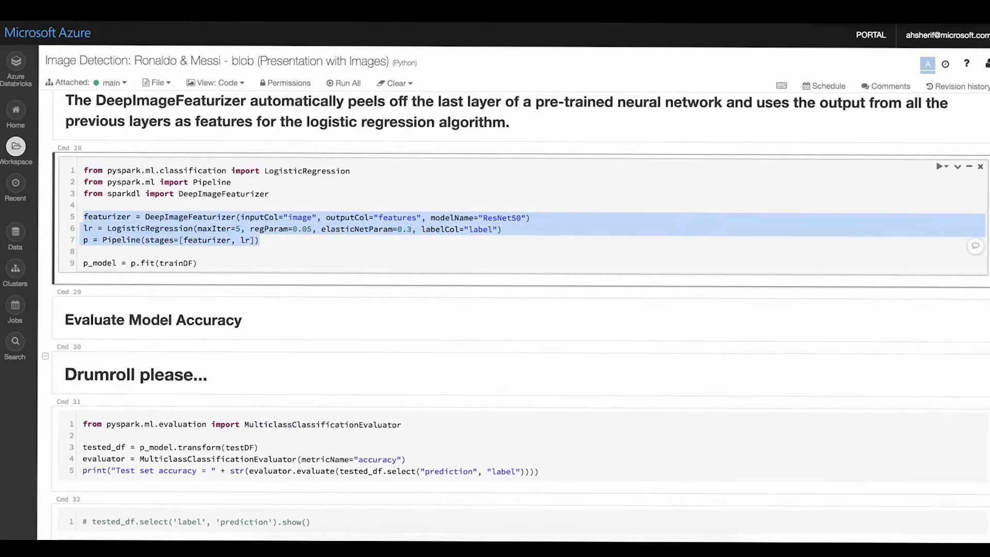
left_click(198, 264)
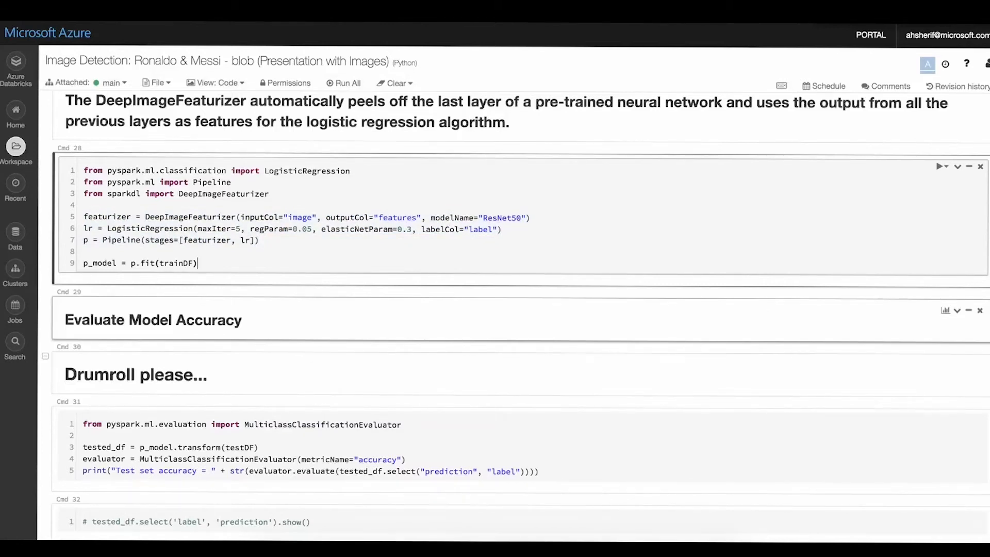
key("shift+Return")
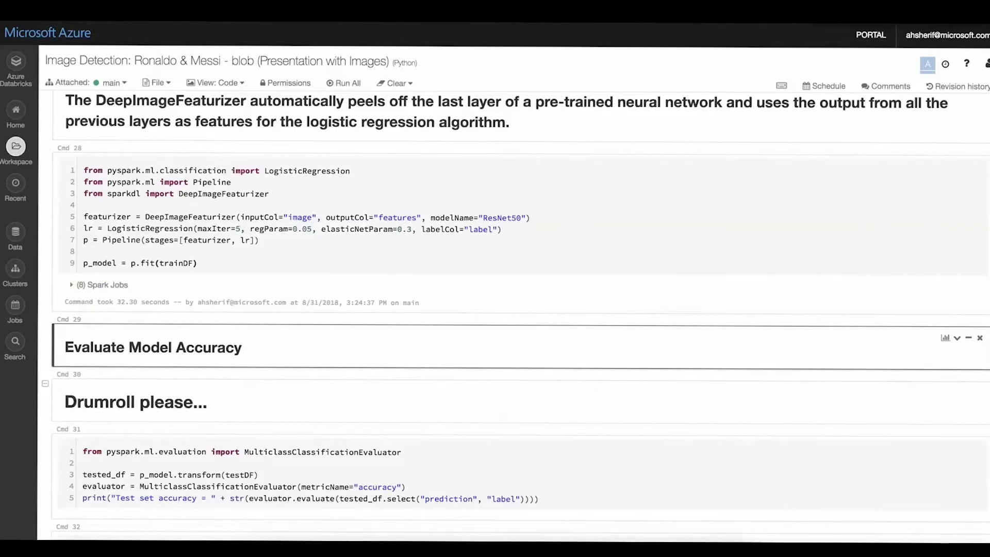
double_click(127, 302)
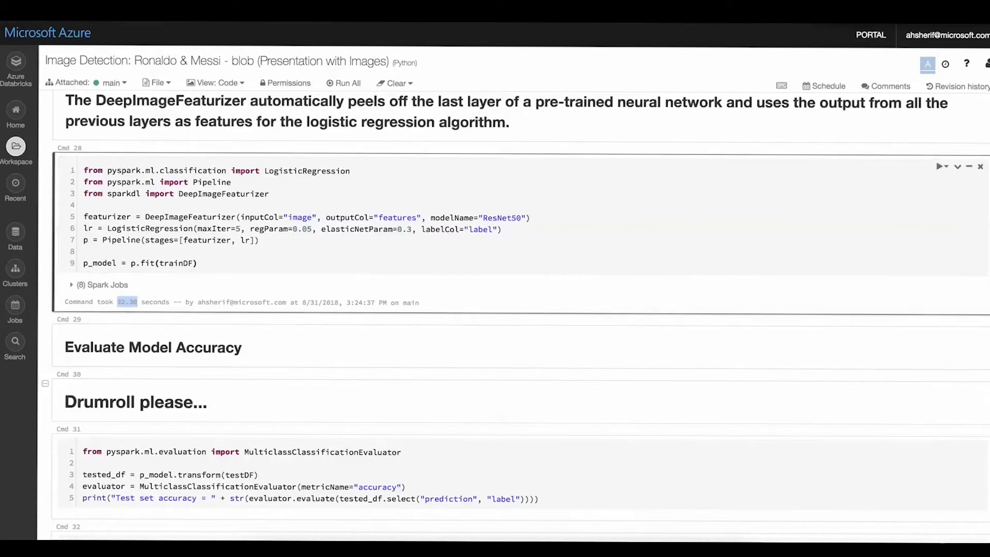
- Run the MulticlassClassificationEvaluator cell that scores testDF with p_model, and highlight the printed test set accuracy
scroll(529, 240, "down", 5)
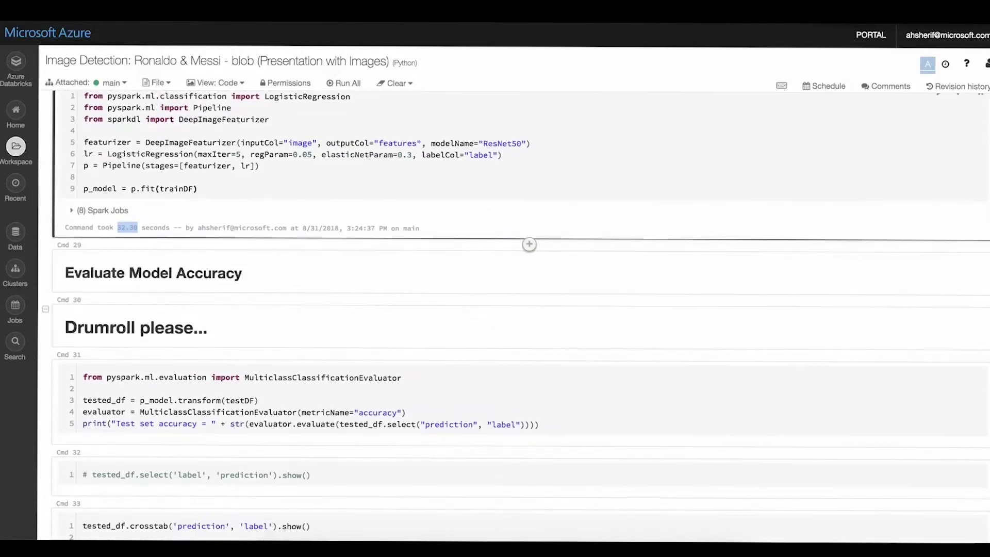
scroll(529, 279, "down", 1)
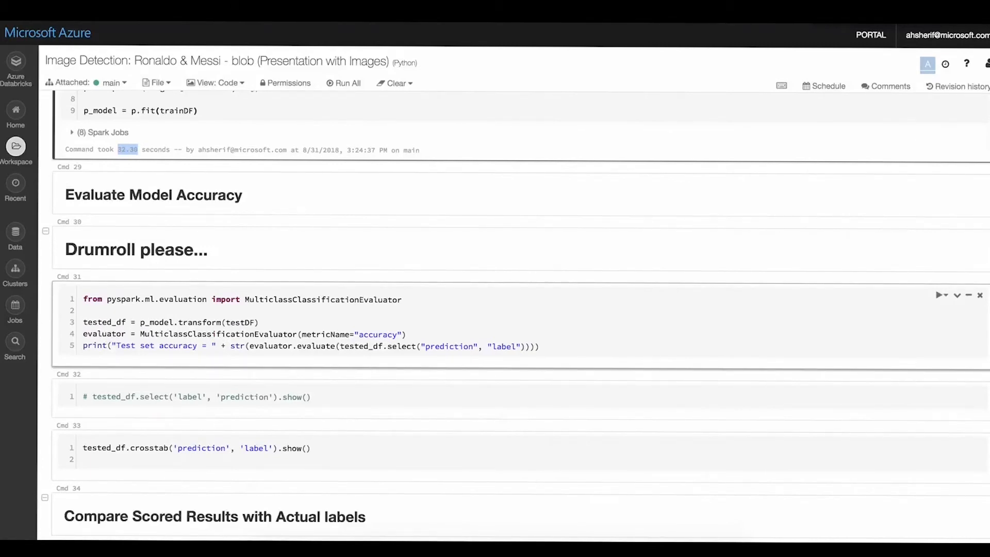
scroll(515, 316, "down", 4)
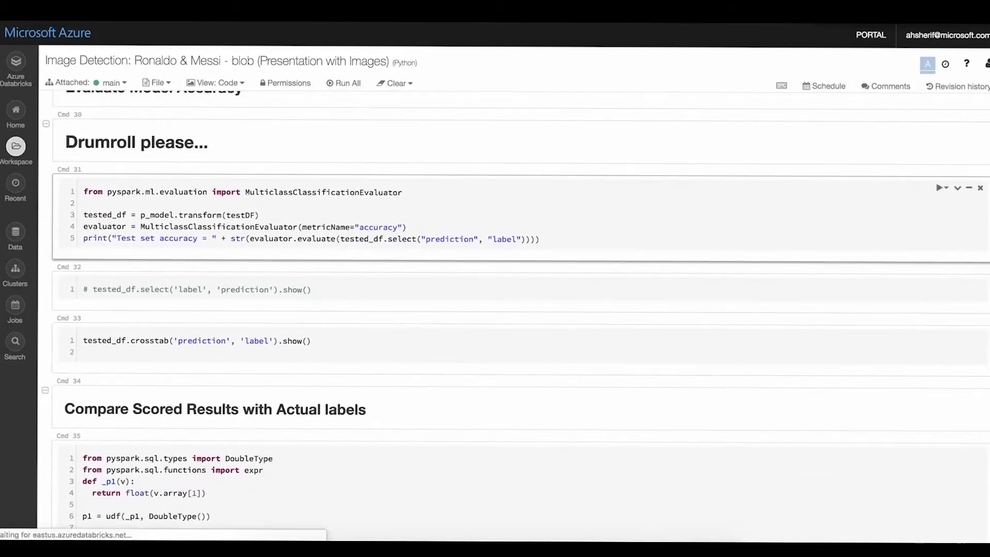
left_click(141, 226)
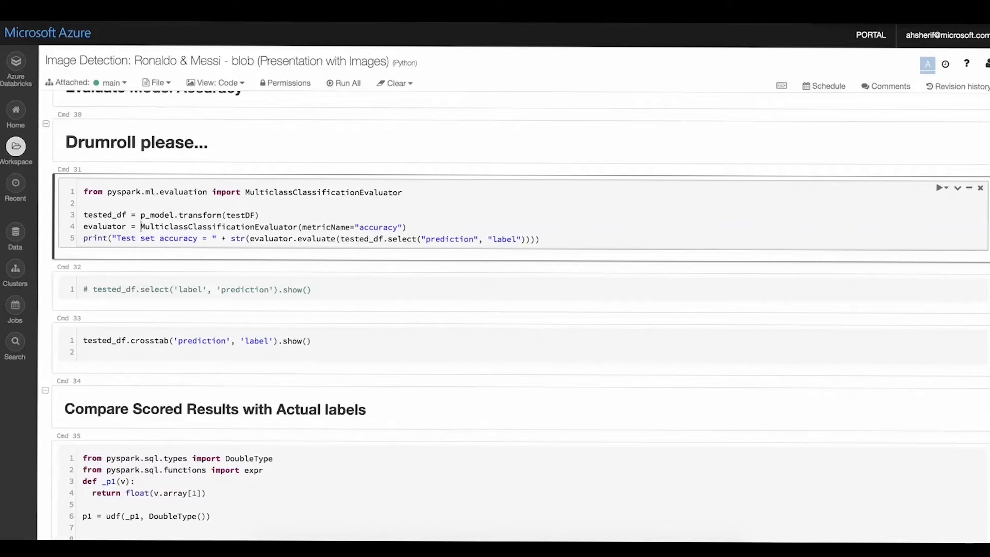
key("shift+Return")
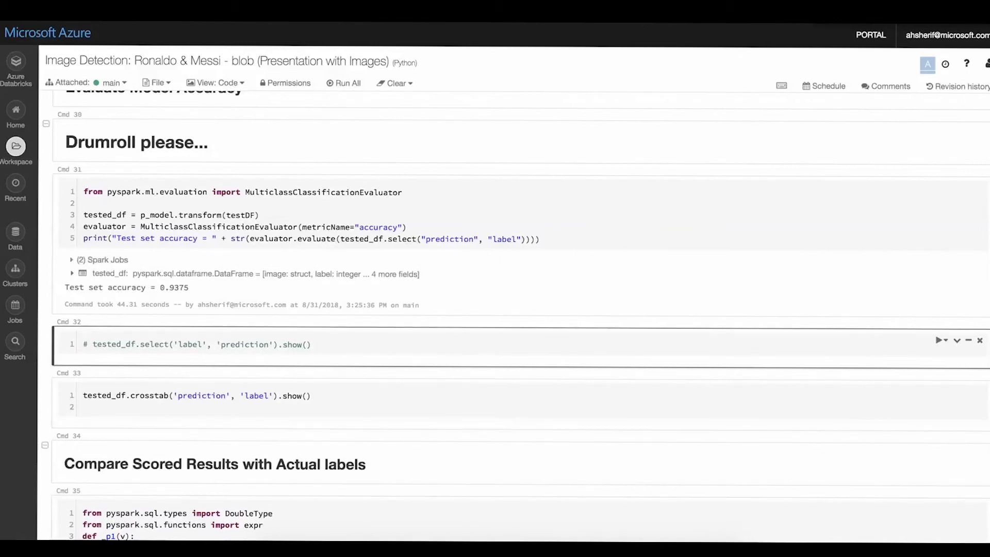
left_click(84, 344)
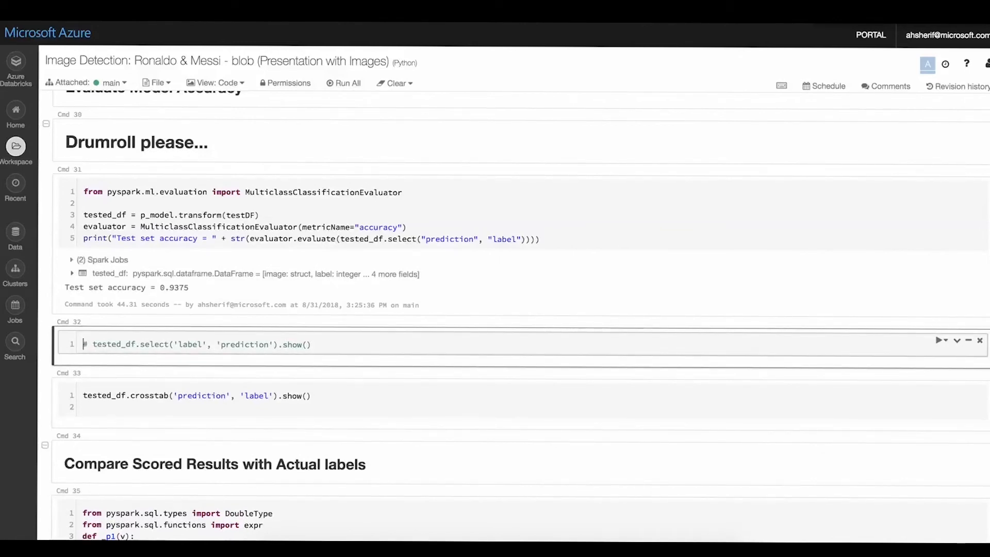
triple_click(175, 287)
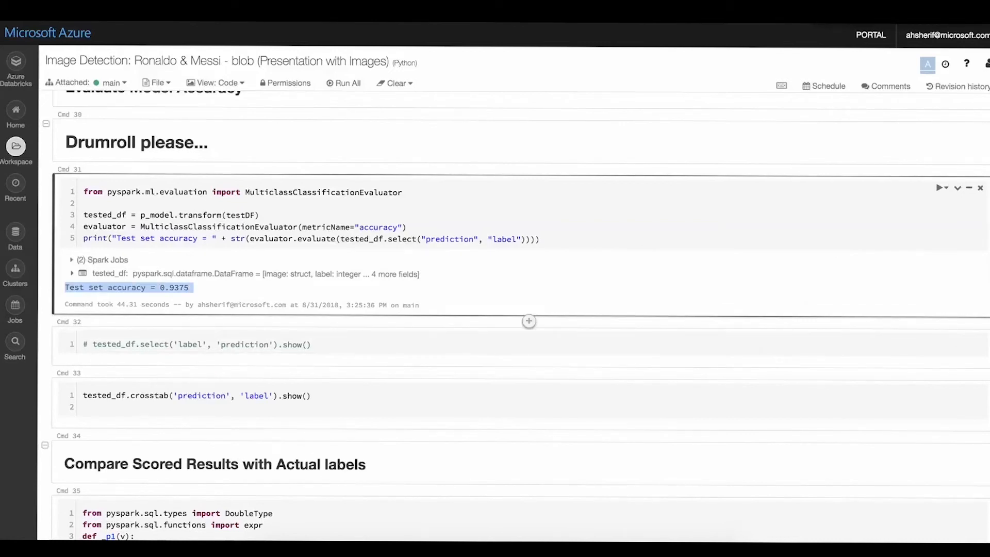
- Remove the empty second line from the tested_df.crosstab cell, run it, and check the misclassified count in its prediction-by-label table
left_click(84, 344)
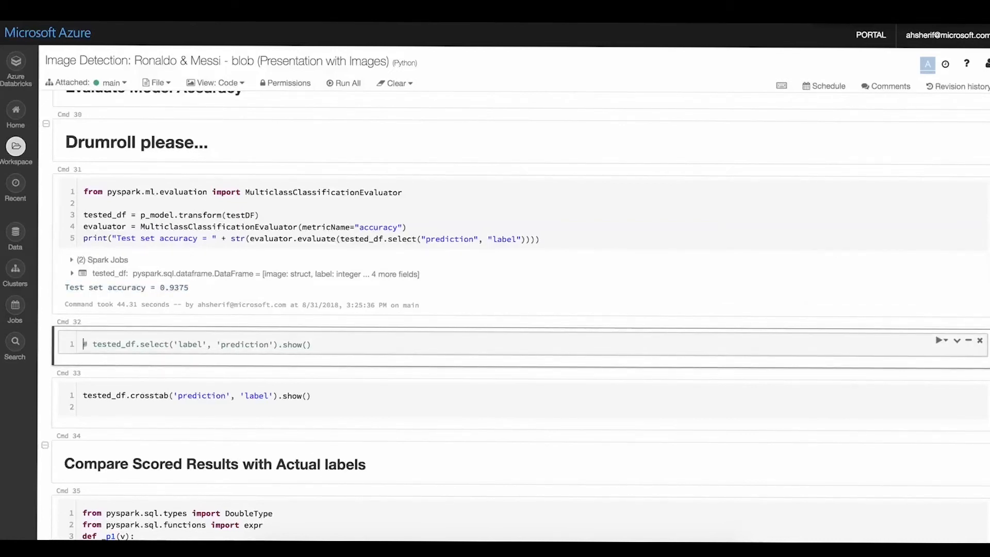
scroll(515, 315, "down", 2)
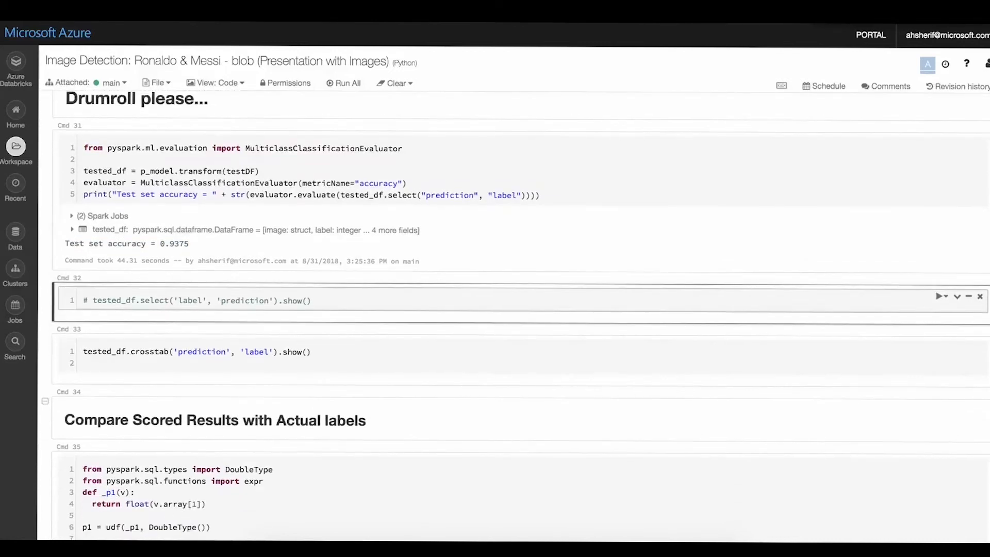
left_click(85, 311)
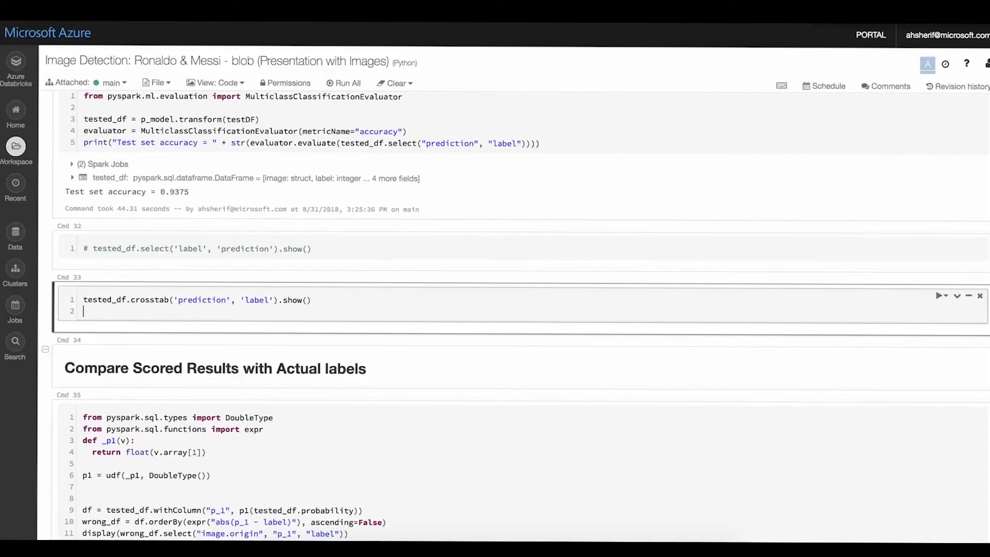
key("BackSpace")
key("shift+Return")
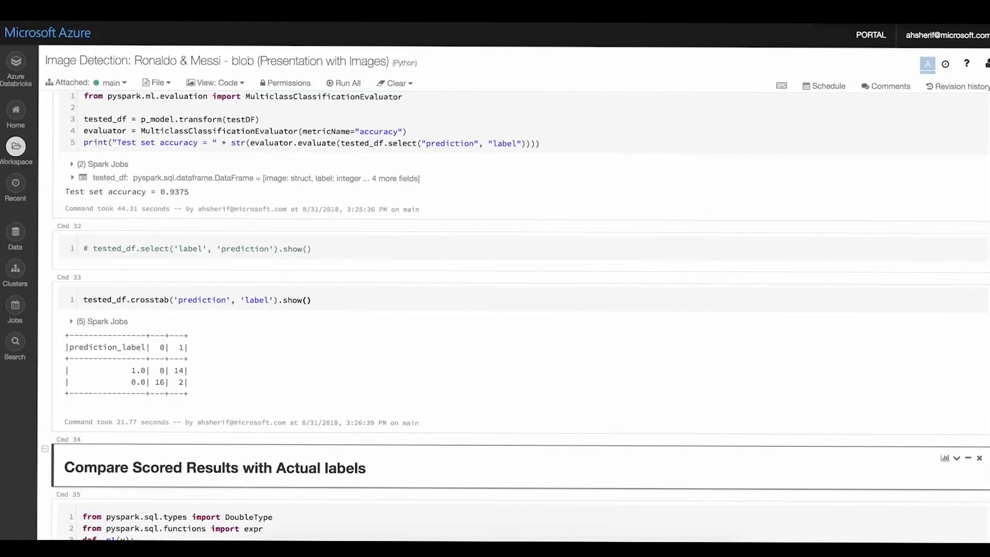
left_click(186, 381)
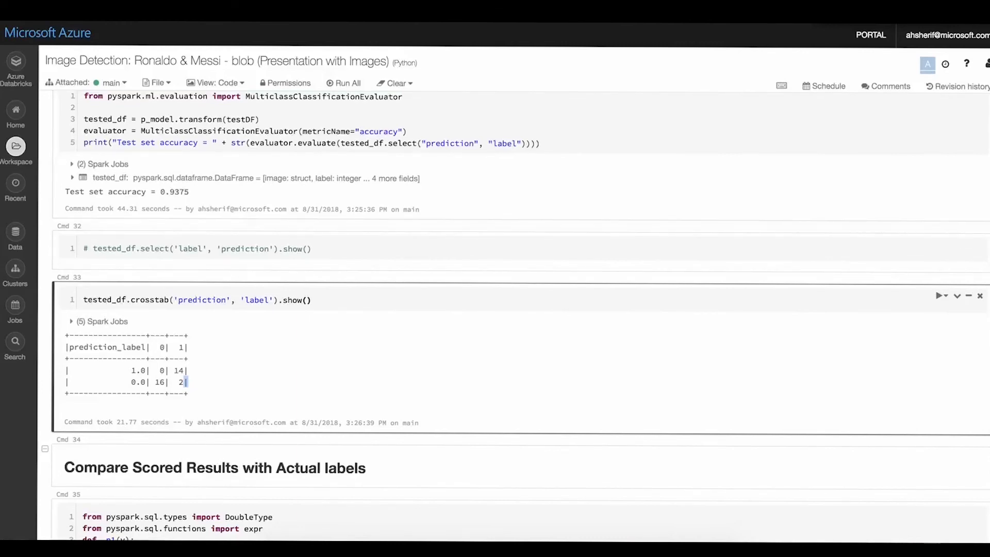
- Run the cell listing test images ordered by abs(p_1 - label), and the df_viz cell that follows it
scroll(495, 314, "down", 5)
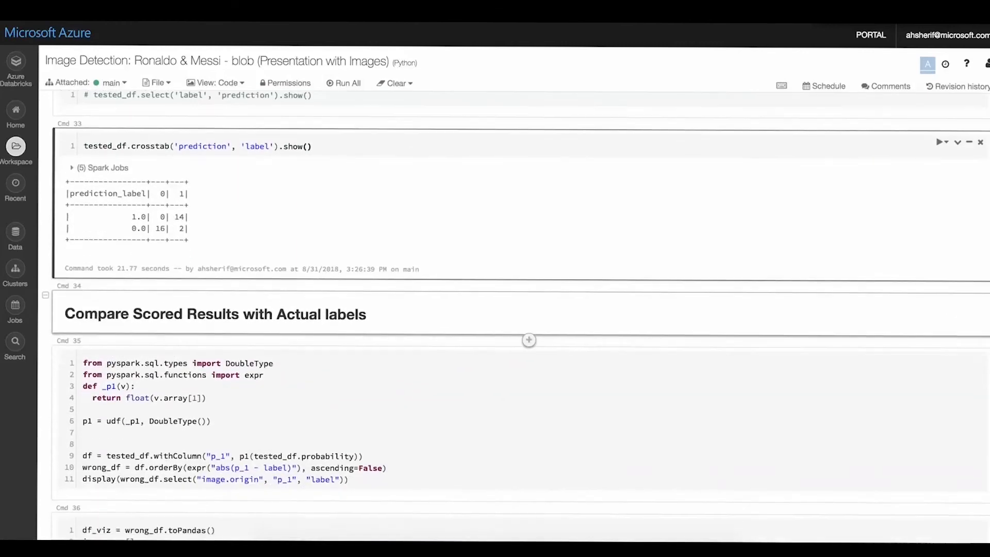
scroll(495, 315, "down", 2)
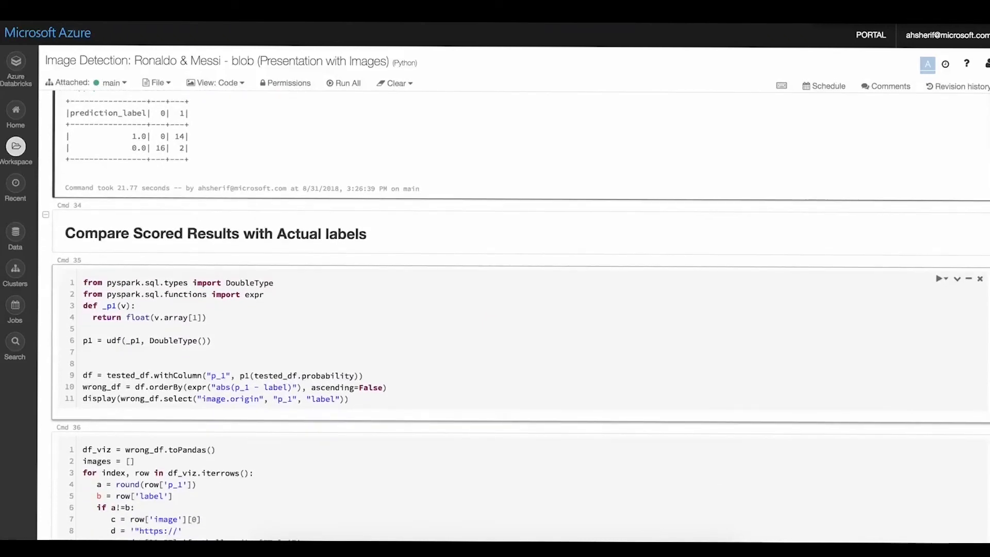
left_click(208, 317)
key("shift+Return")
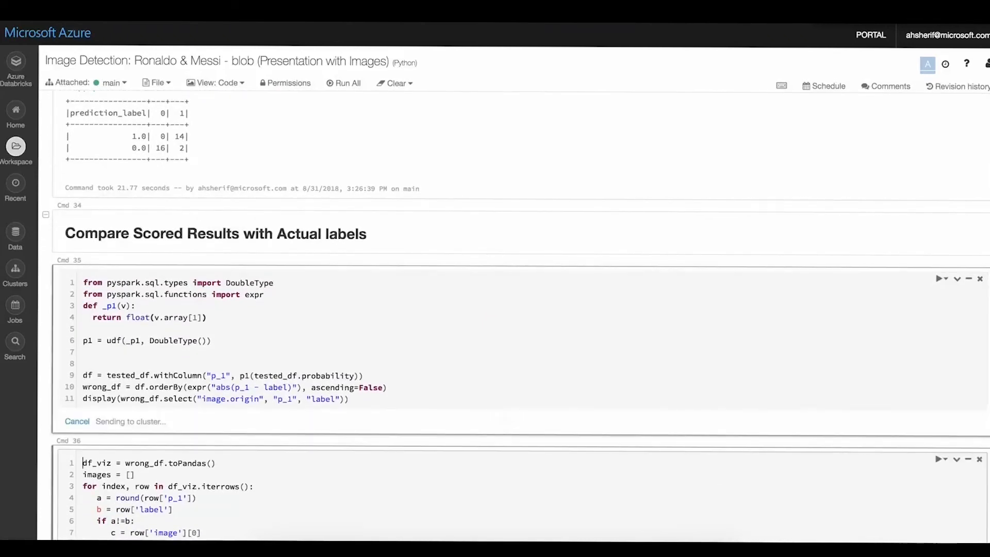
key("shift+Return")
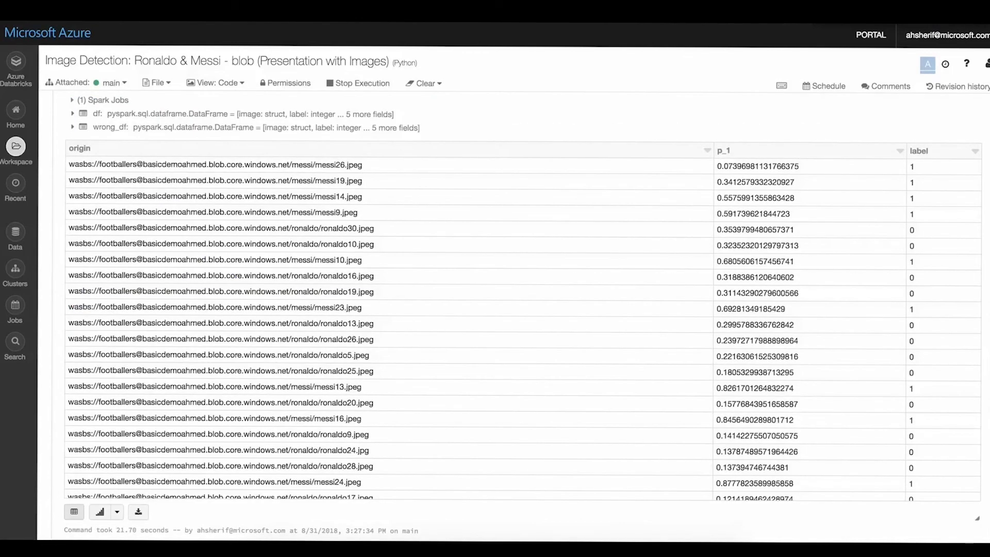
- Examine the scored results table, comparing the p_1 probabilities of messi26.jpeg and messi19.jpeg with their actual labels
scroll(514, 316, "up", 1)
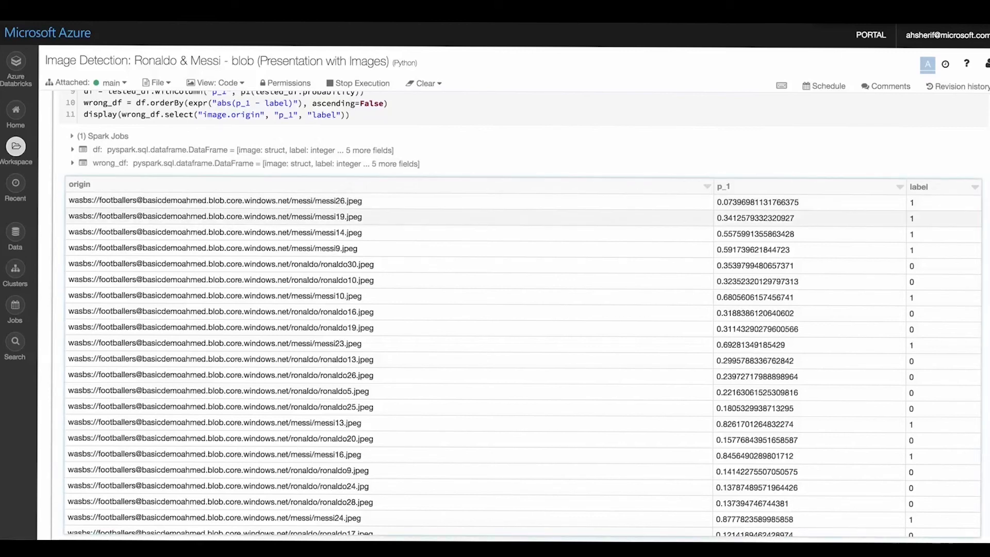
double_click(330, 200)
double_click(329, 217)
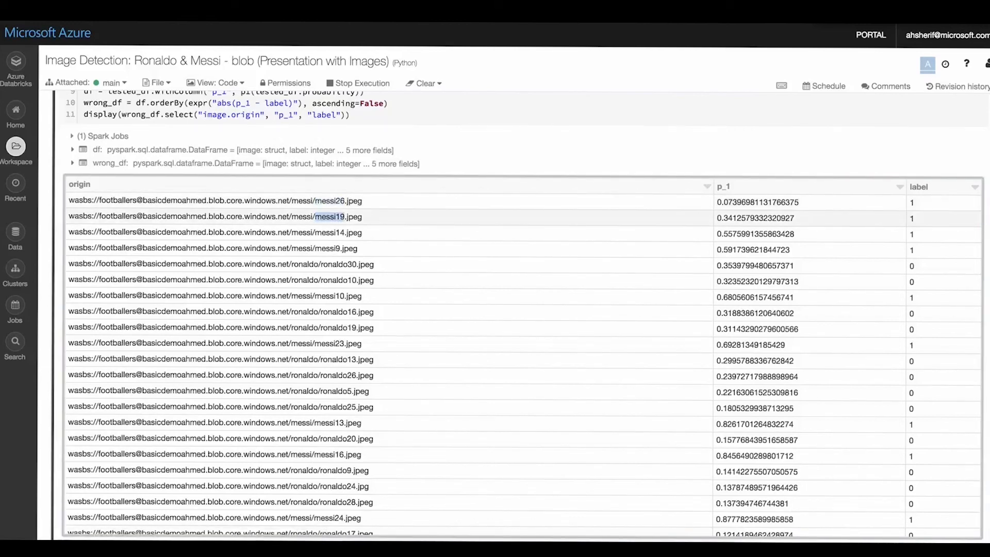
left_click(340, 201)
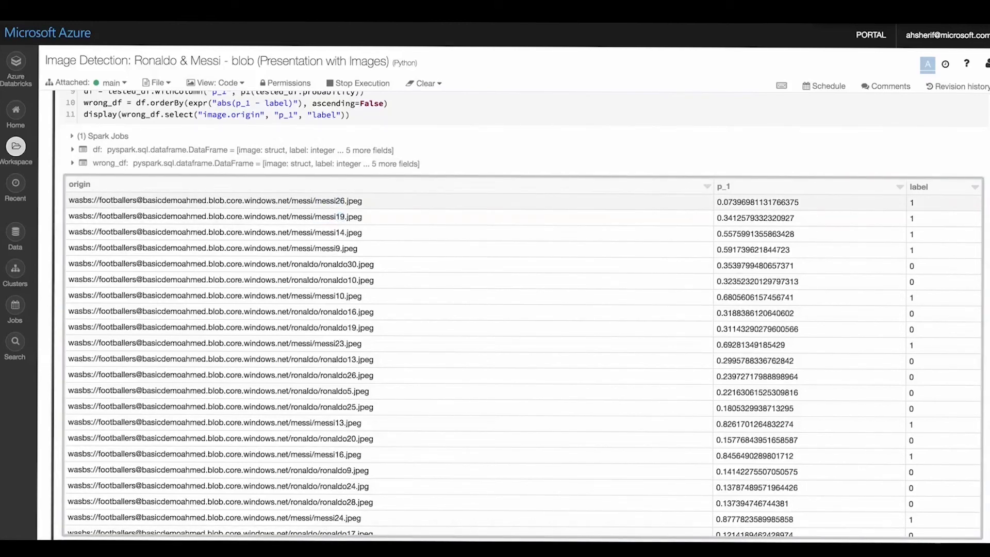
double_click(757, 203)
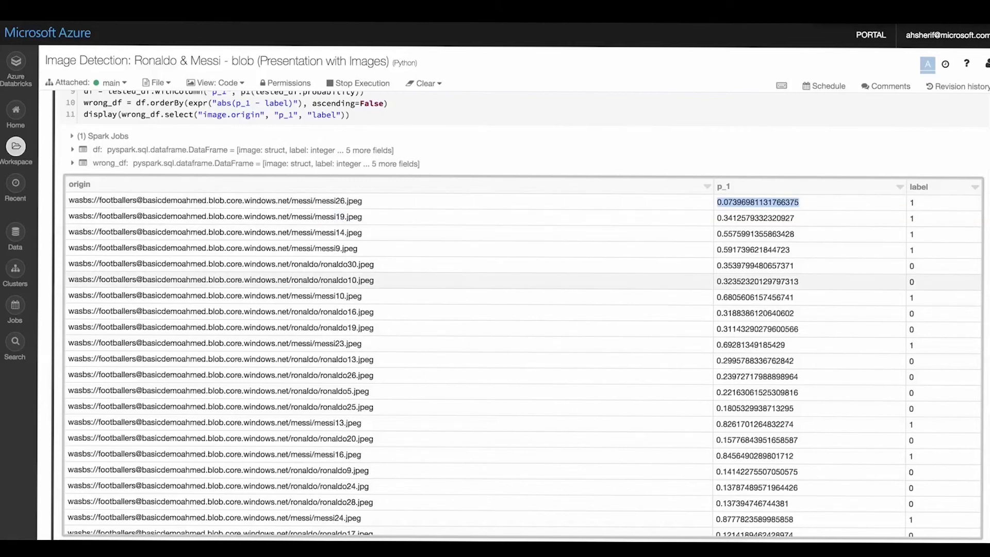
left_click(763, 203)
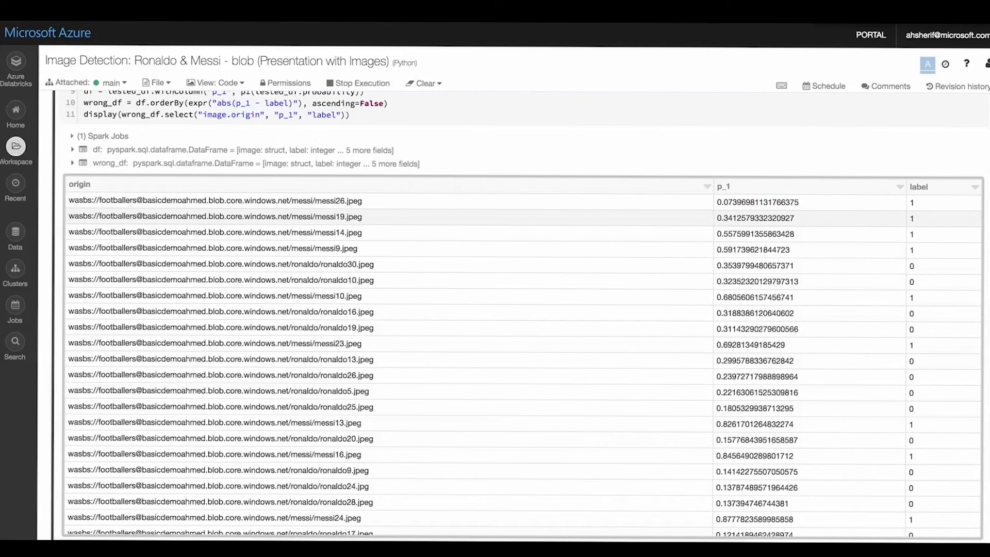
double_click(755, 218)
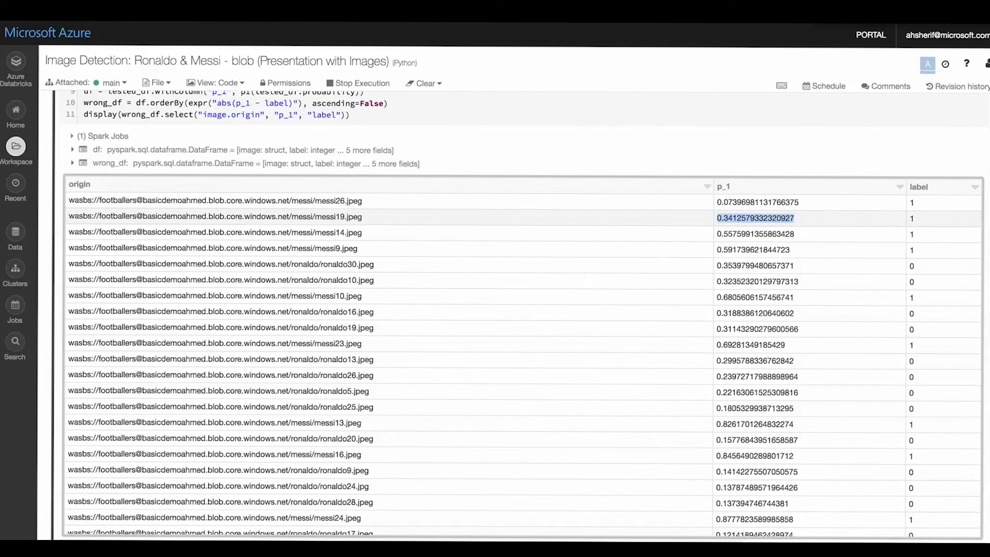
scroll(464, 390, "down", 1)
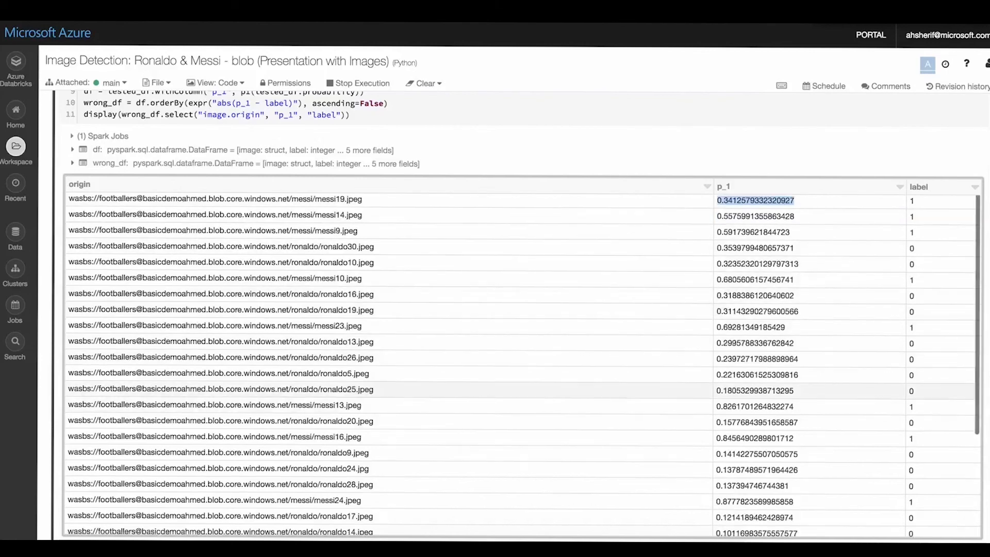
- Run the displayHTML(images[0]) and displayHTML(images[1]) cells below the df_viz cell, and compare the two misclassified pictures
scroll(464, 390, "down", 8)
scroll(464, 391, "down", 5)
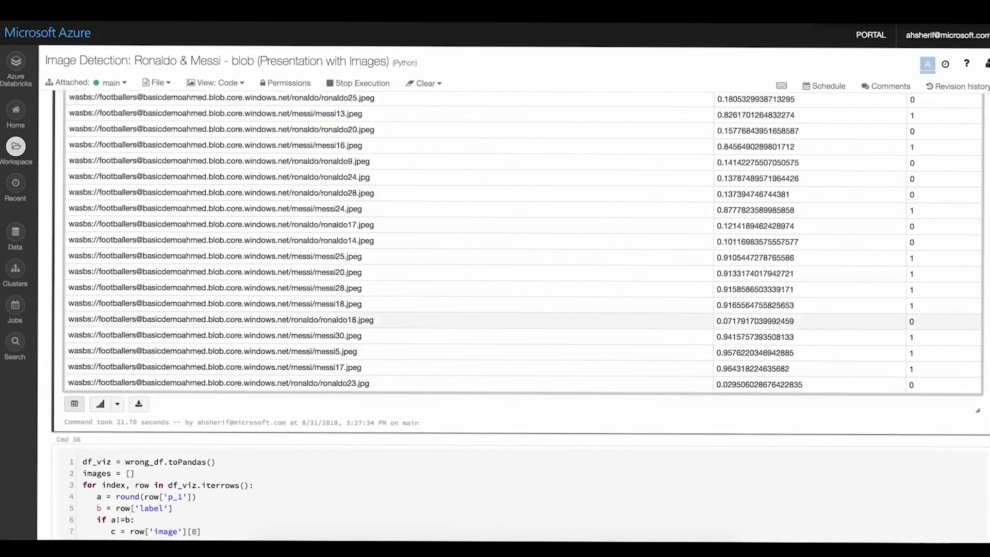
scroll(516, 315, "down", 5)
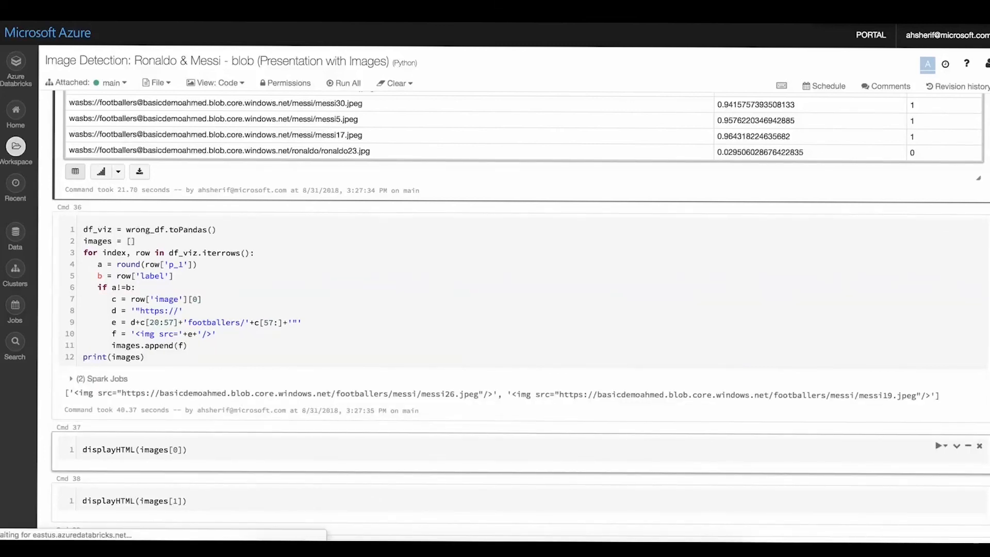
left_click(189, 450)
key("shift+Return")
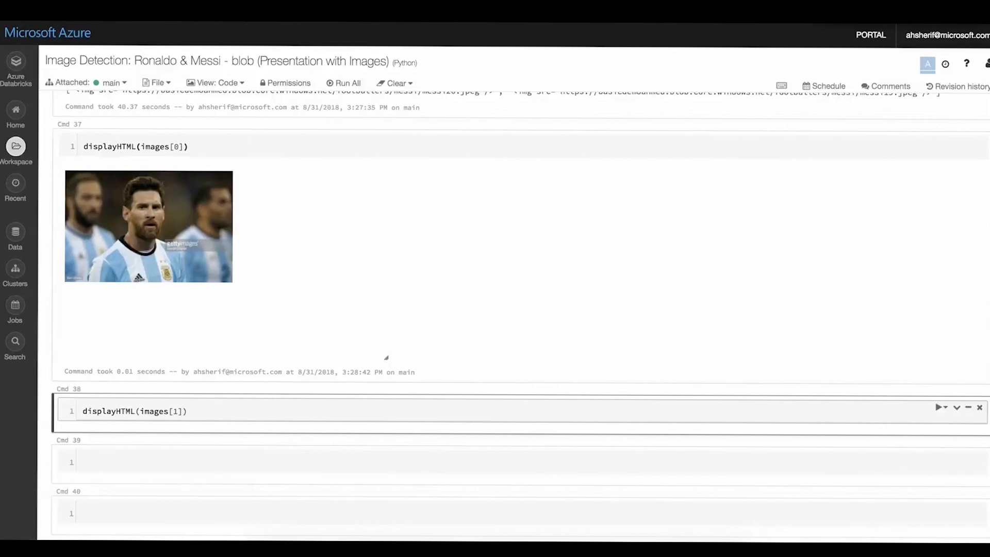
key("shift+Return")
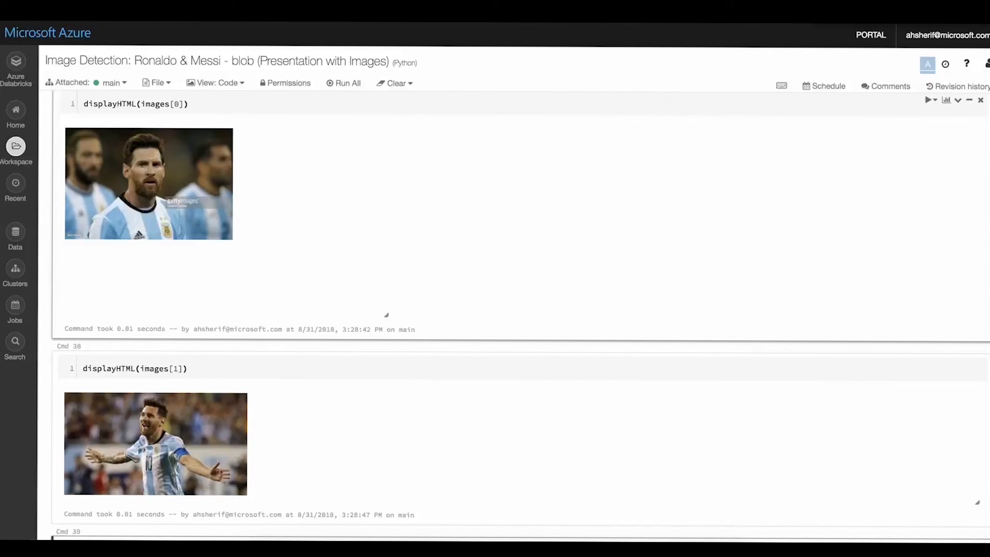
scroll(520, 310, "down", 2)
scroll(520, 310, "down", 1)
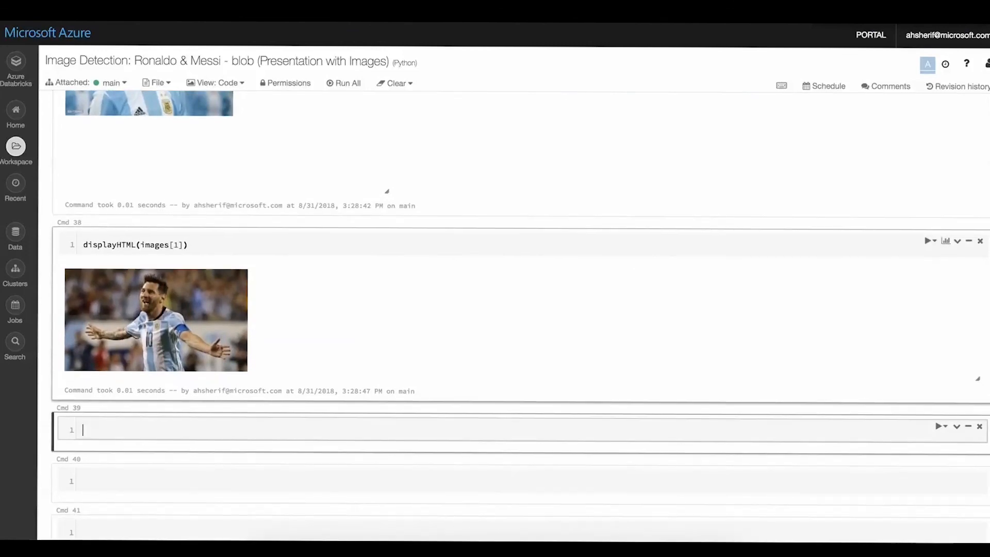
scroll(528, 365, "down", 1)
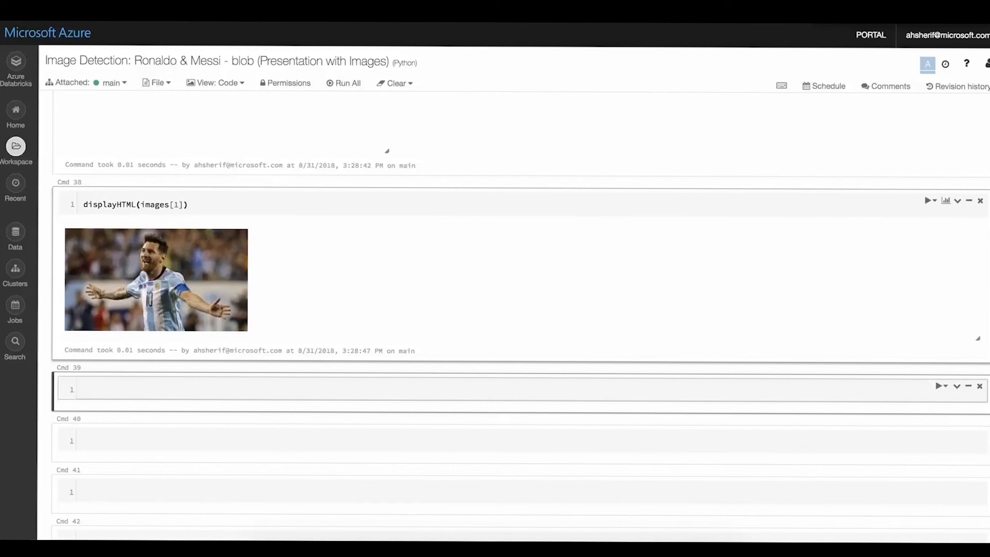
scroll(529, 284, "up", 2)
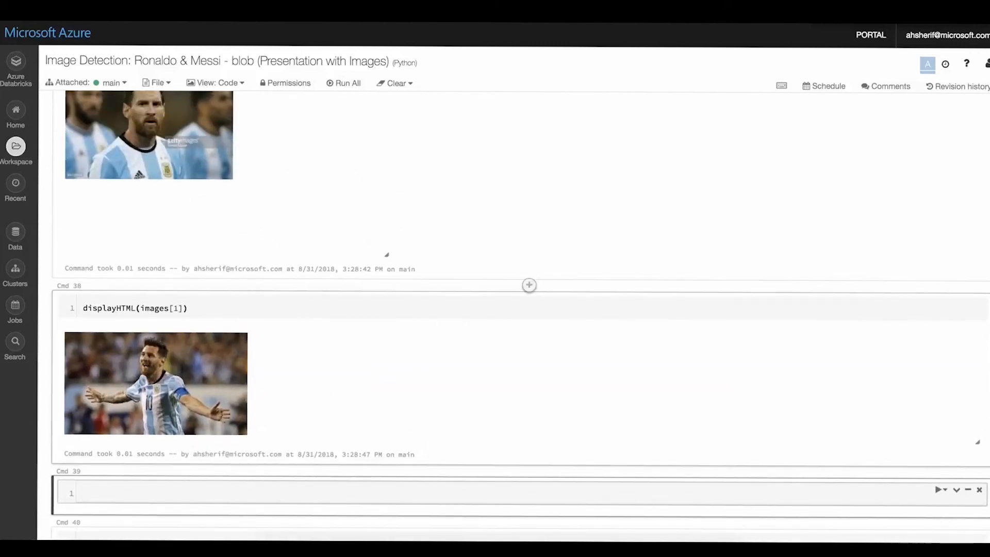
scroll(529, 284, "up", 1)
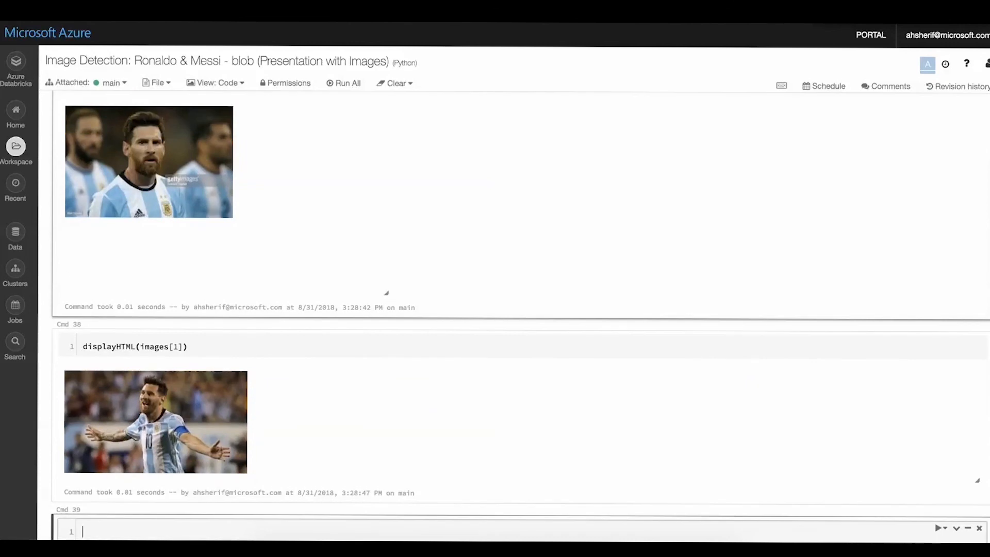